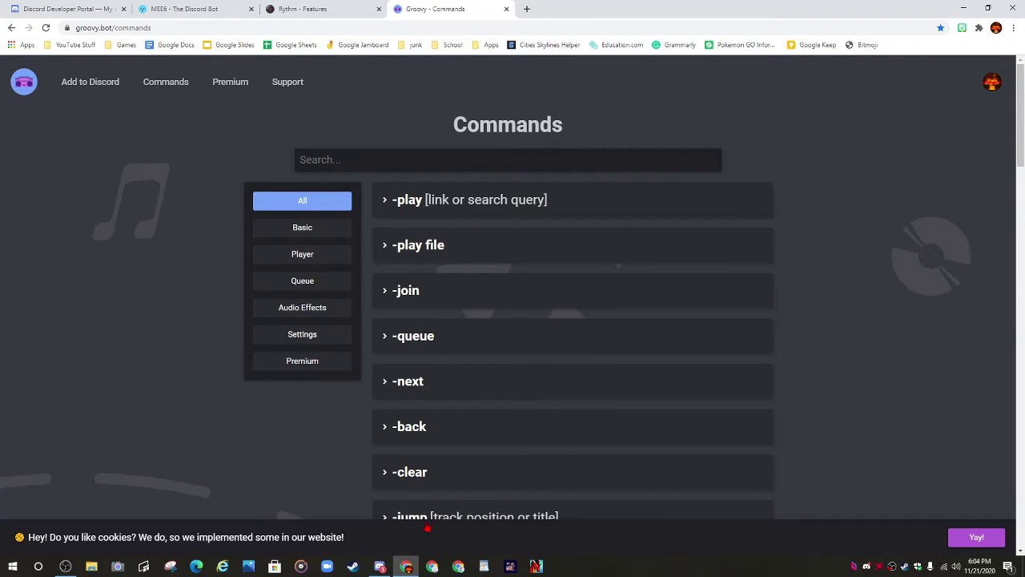
Step: Leave the recording software and return to the browser page
{"action": "left_click", "coordinate": [65, 566]}
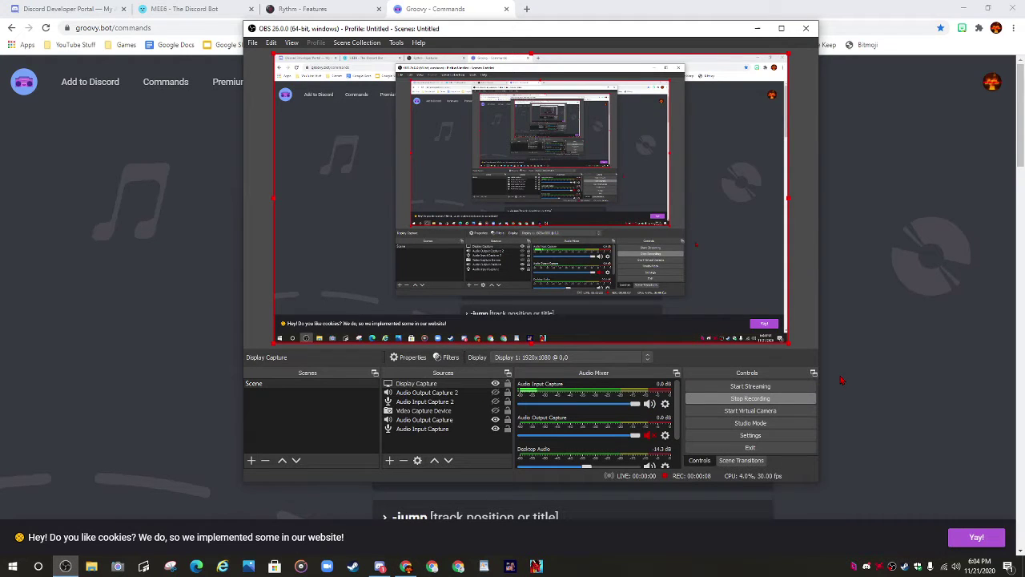
{"action": "left_click", "coordinate": [873, 381]}
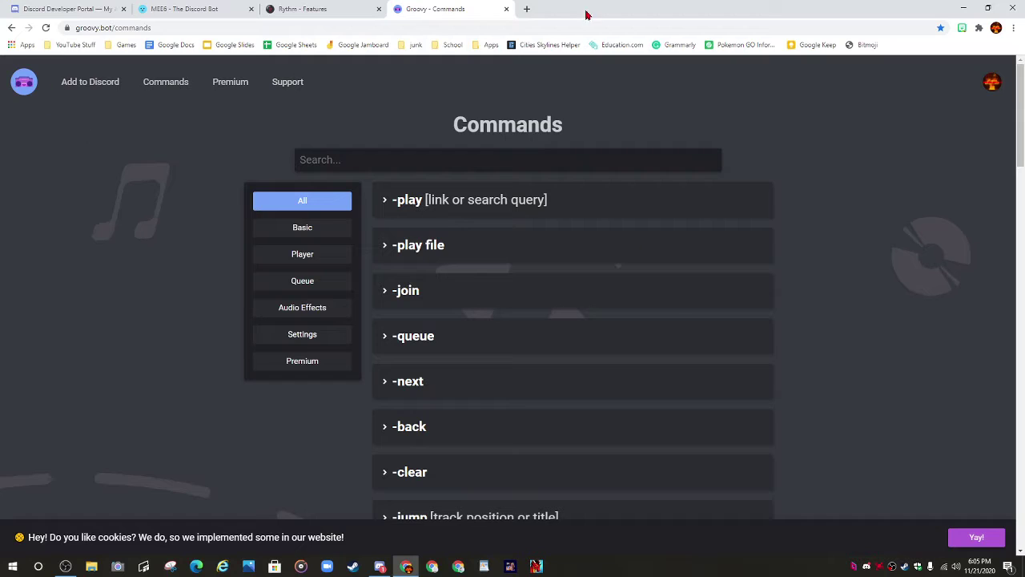
{"action": "left_click", "coordinate": [491, 45]}
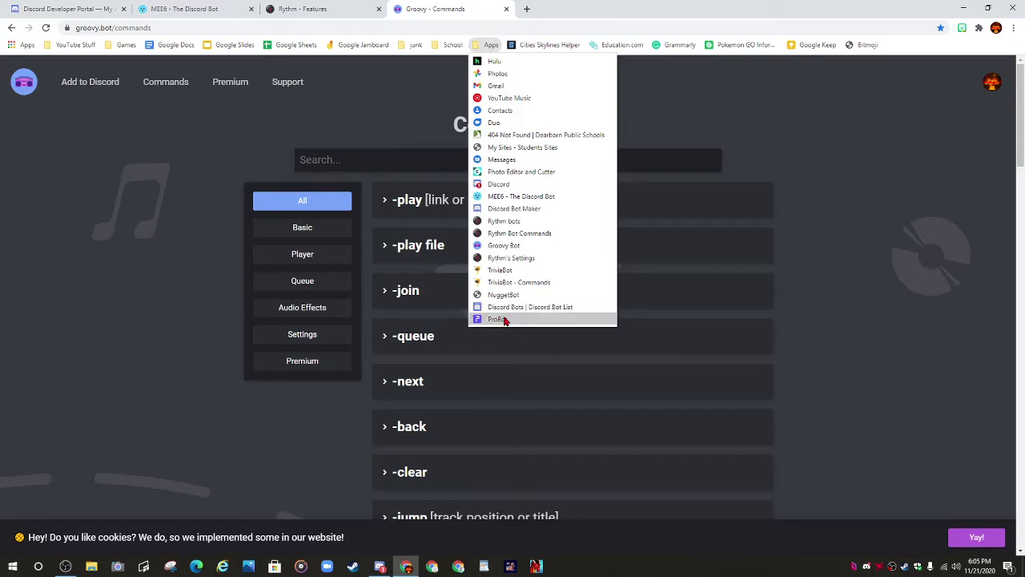
{"action": "left_click", "coordinate": [661, 114]}
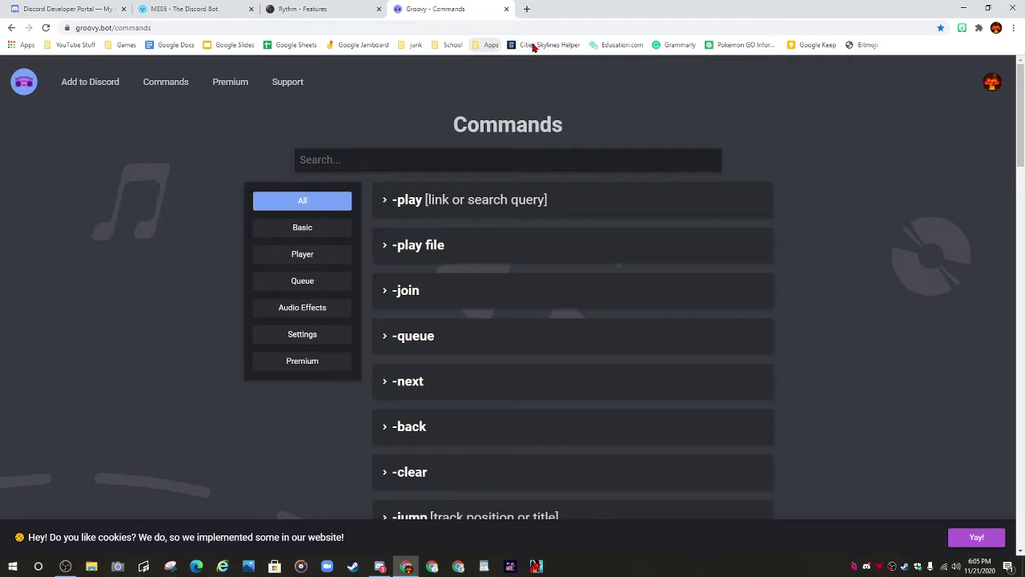
Step: Search Google for 'discord bots' and open Poketwo's page on the top.gg bot list
{"action": "left_click", "coordinate": [526, 9]}
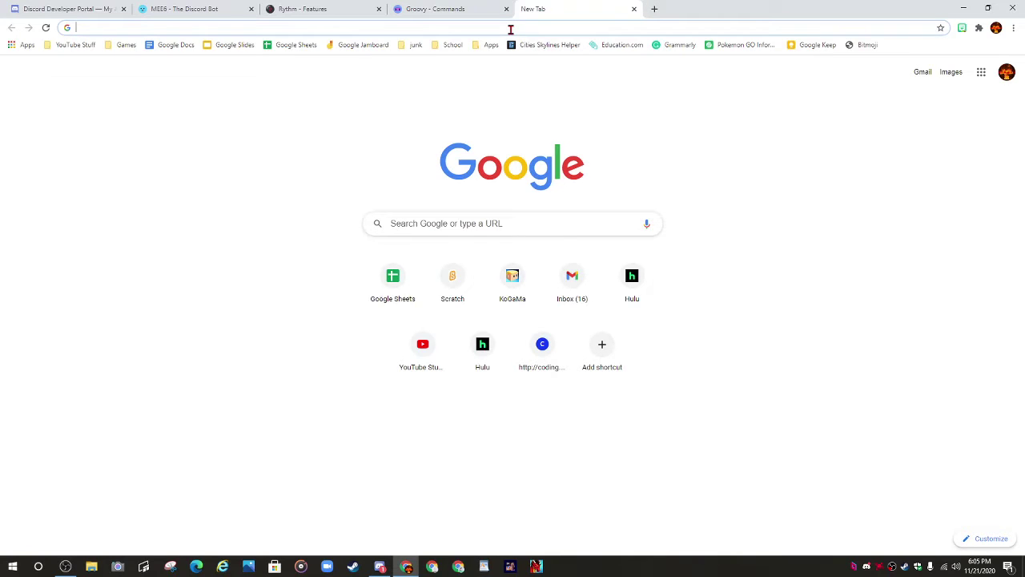
{"action": "type", "text": "disco"}
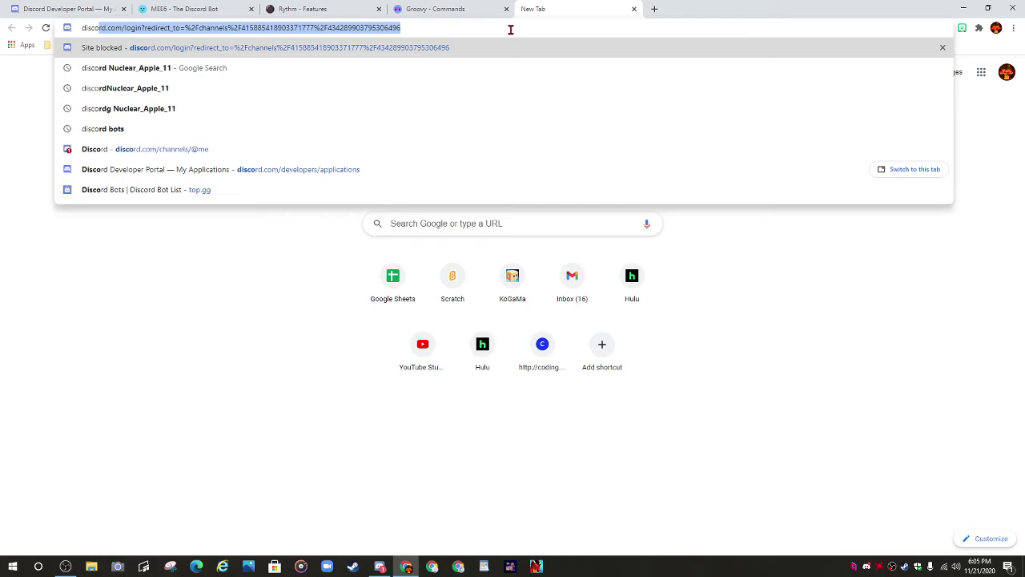
{"action": "type", "text": "rd bots"}
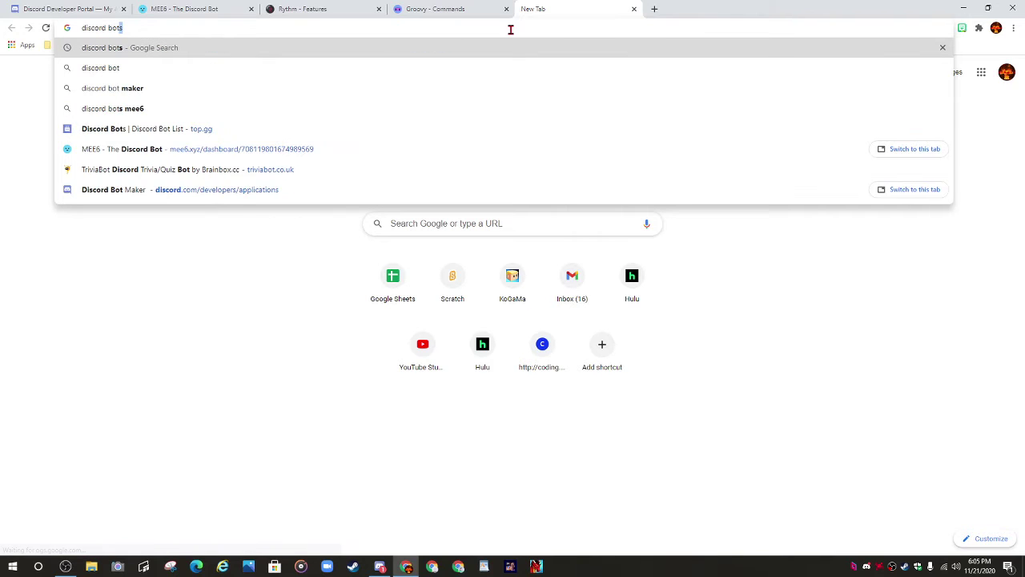
{"action": "key", "text": "Return"}
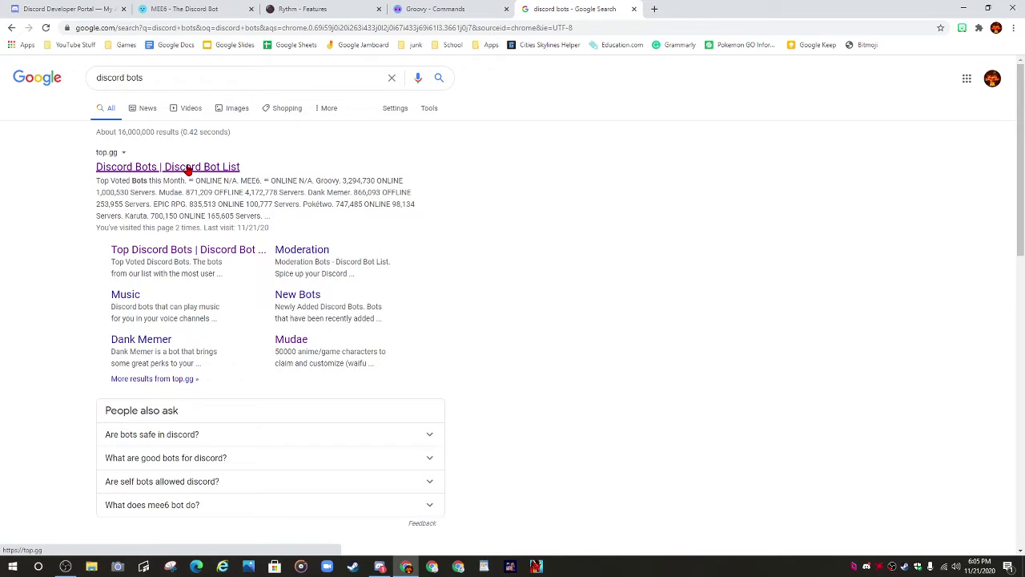
{"action": "left_click", "coordinate": [213, 172]}
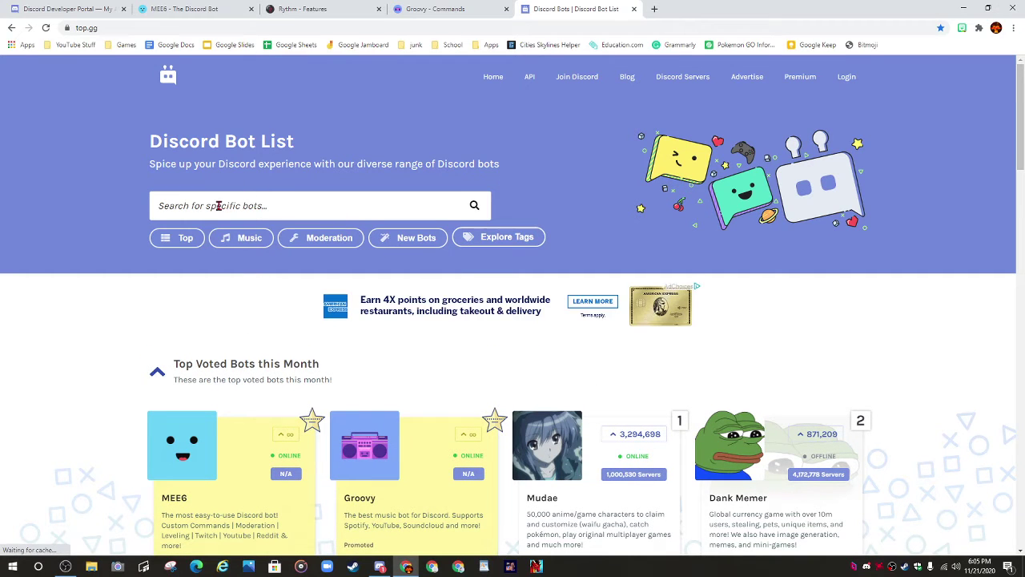
{"action": "scroll", "coordinate": [441, 256], "scroll_direction": "down", "scroll_amount": 2}
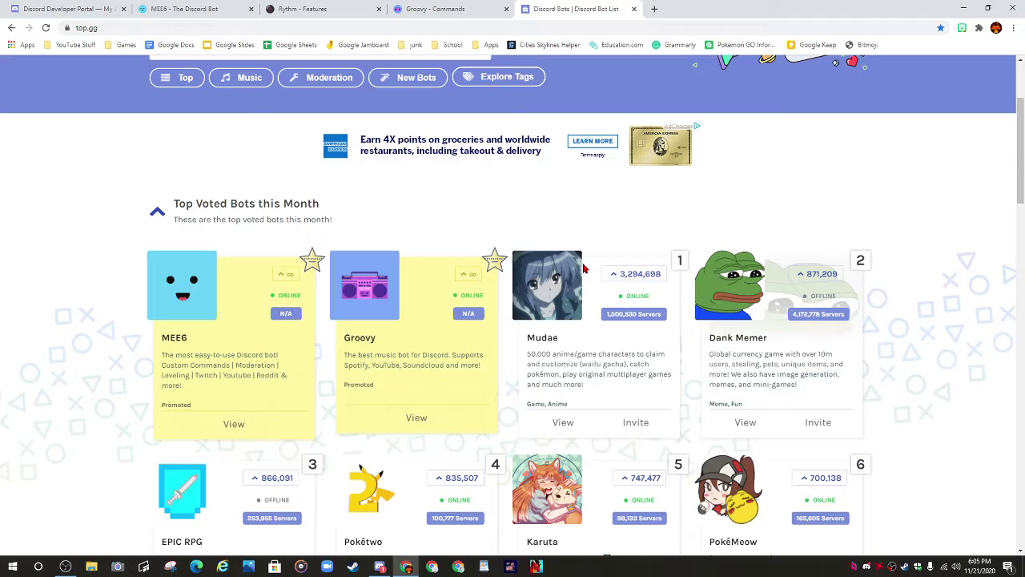
{"action": "scroll", "coordinate": [400, 344], "scroll_direction": "down", "scroll_amount": 1}
{"action": "left_click", "coordinate": [382, 437]}
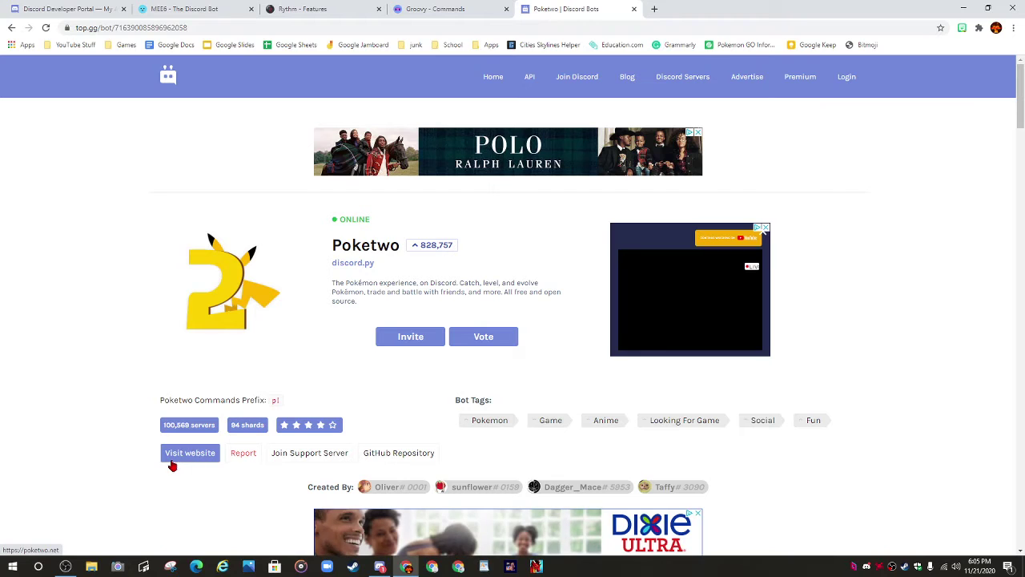
Step: Open poketwo.net from the top.gg page and scroll through its feature overview
{"action": "left_click", "coordinate": [189, 461]}
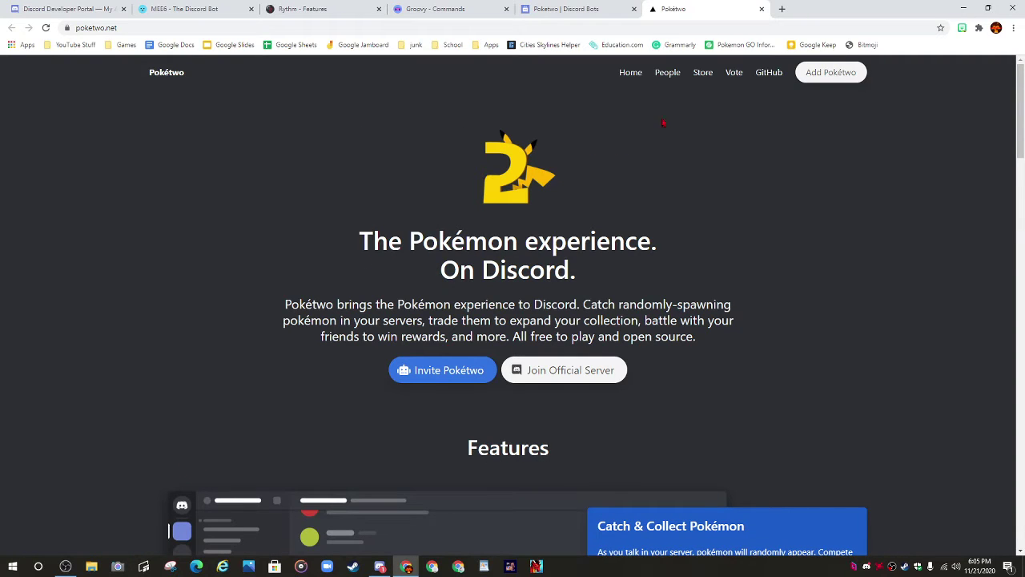
{"action": "scroll", "coordinate": [533, 96], "scroll_direction": "down", "scroll_amount": 9}
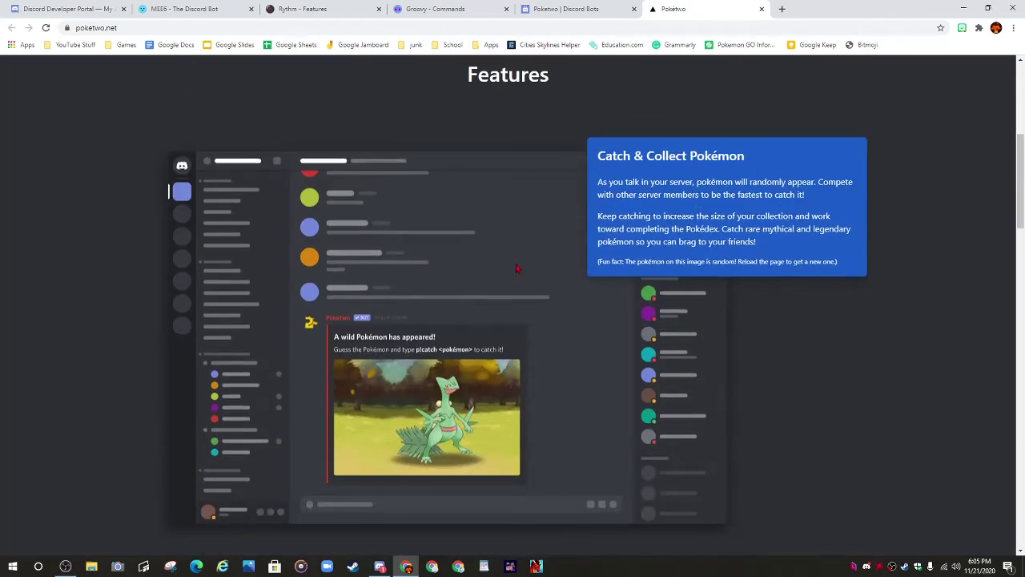
{"action": "scroll", "coordinate": [462, 300], "scroll_direction": "down", "scroll_amount": 10}
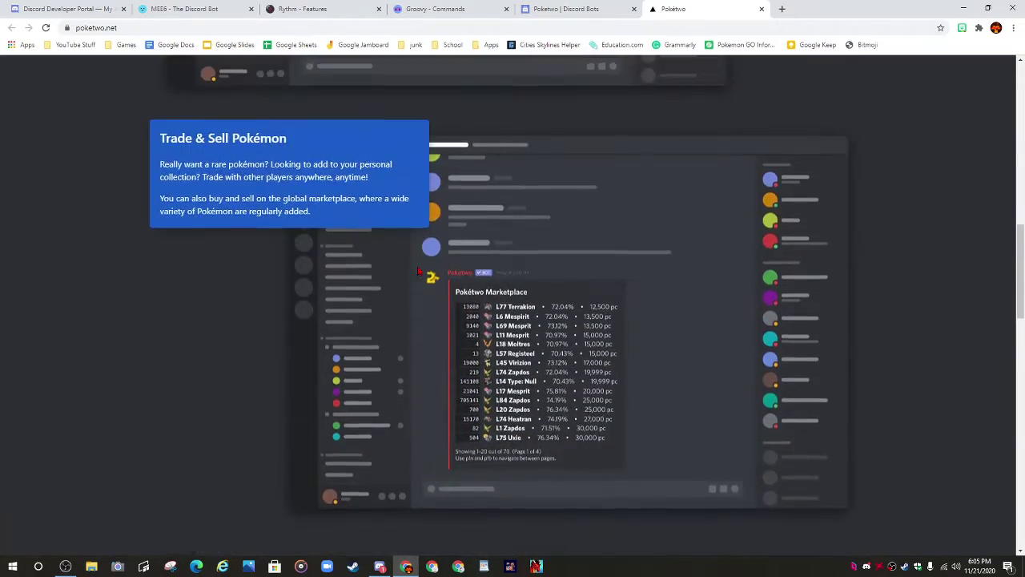
{"action": "scroll", "coordinate": [298, 237], "scroll_direction": "up", "scroll_amount": 1}
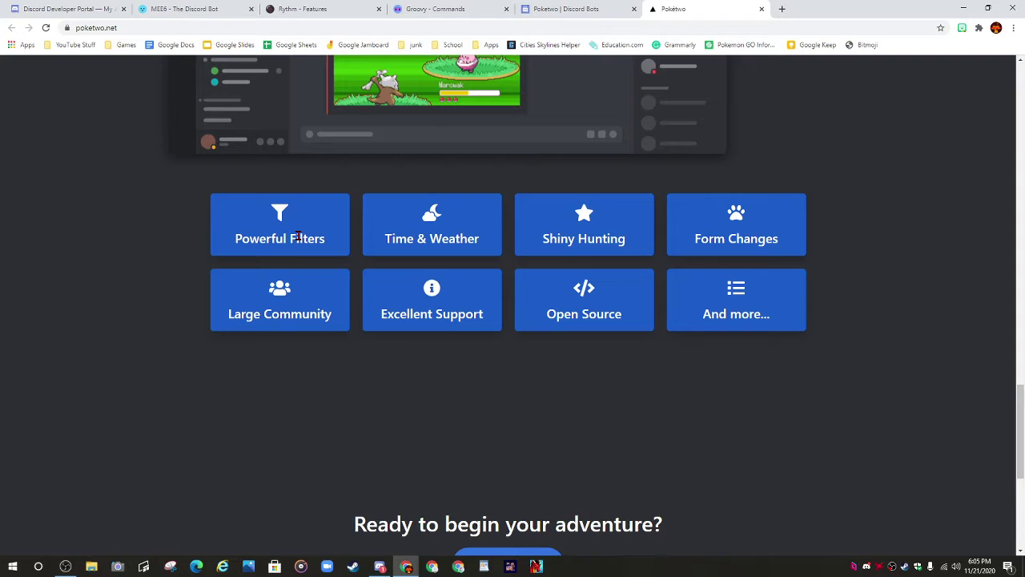
{"action": "scroll", "coordinate": [848, 293], "scroll_direction": "up", "scroll_amount": 18}
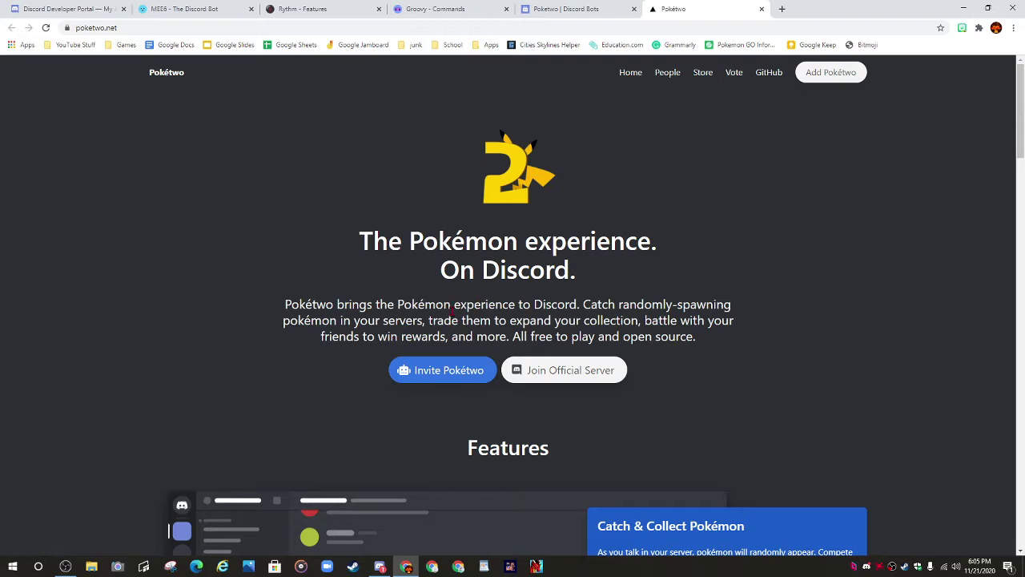
Step: Authorize Poketwo on the game and notification server with Administrator permission, then return to Discord
{"action": "left_click", "coordinate": [428, 373]}
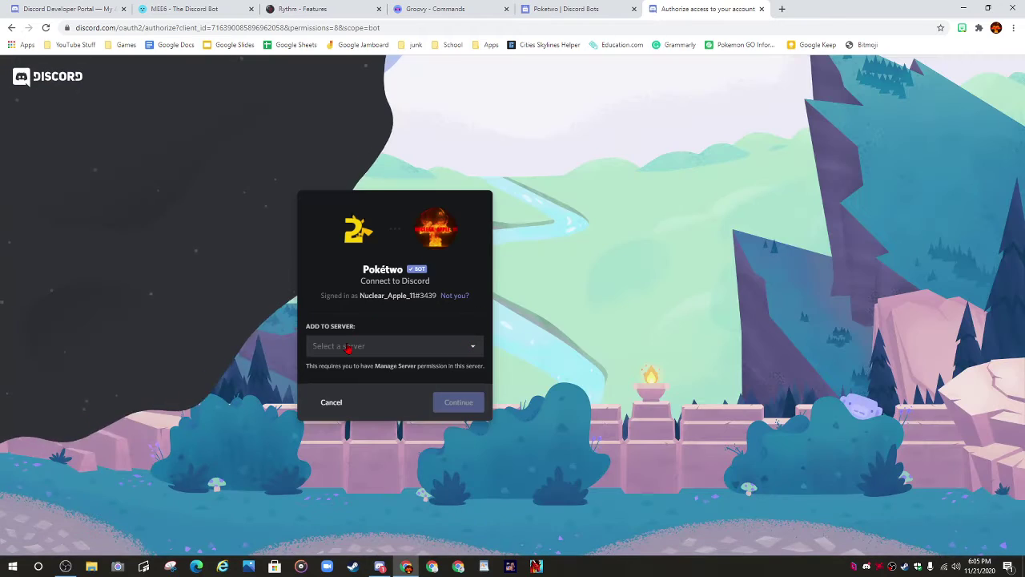
{"action": "left_click", "coordinate": [352, 346]}
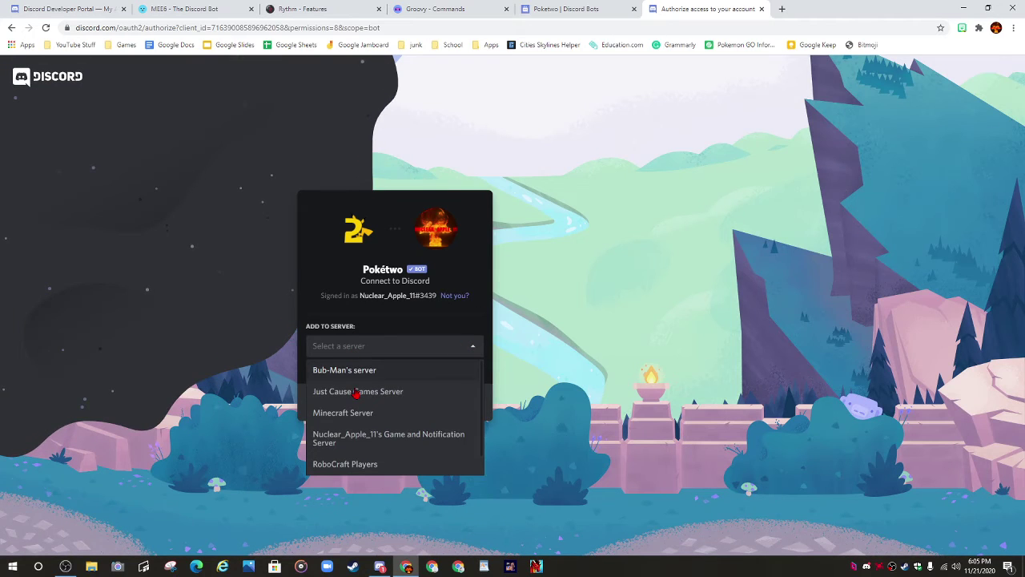
{"action": "left_click", "coordinate": [338, 445]}
{"action": "left_click", "coordinate": [469, 406]}
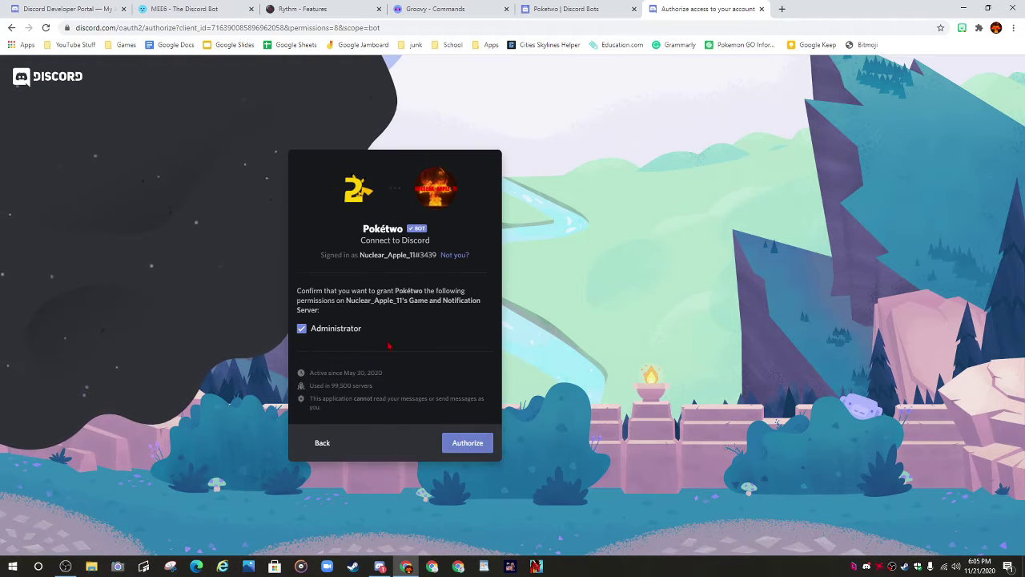
{"action": "left_click", "coordinate": [464, 443]}
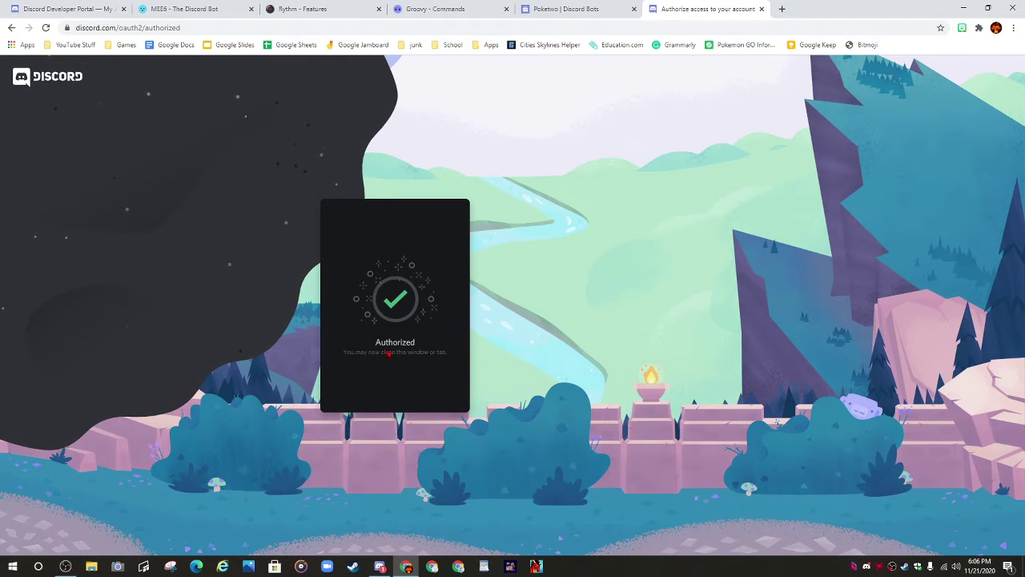
{"action": "left_click", "coordinate": [761, 9]}
{"action": "key", "text": "alt+Tab"}
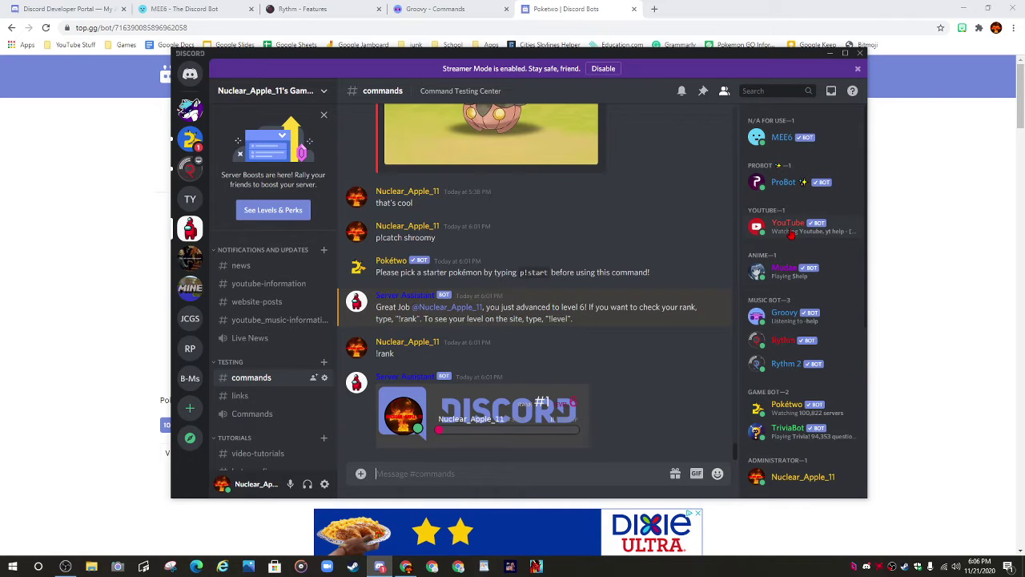
{"action": "scroll", "coordinate": [789, 220], "scroll_direction": "down", "scroll_amount": 1}
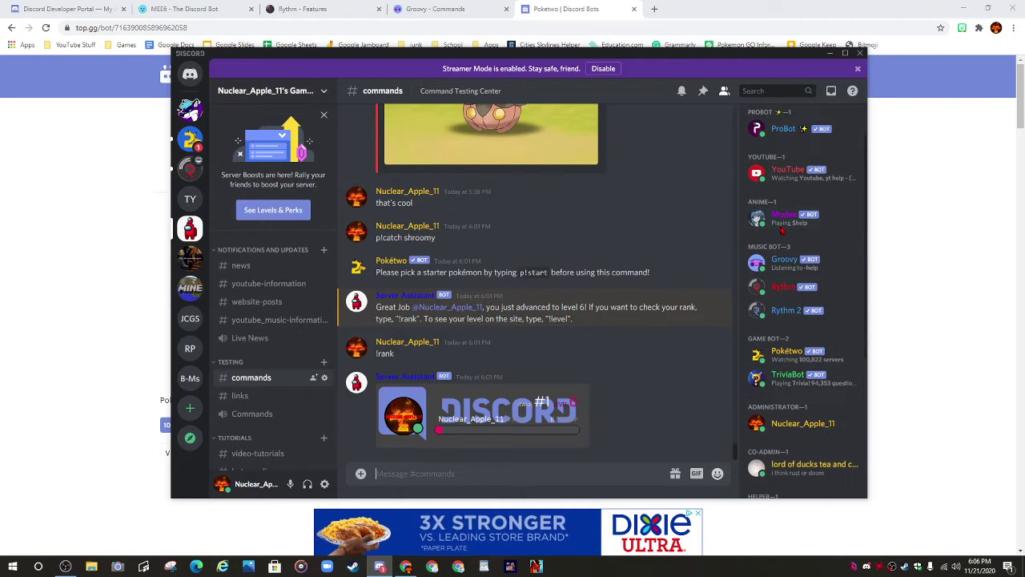
{"action": "scroll", "coordinate": [790, 227], "scroll_direction": "down", "scroll_amount": 2}
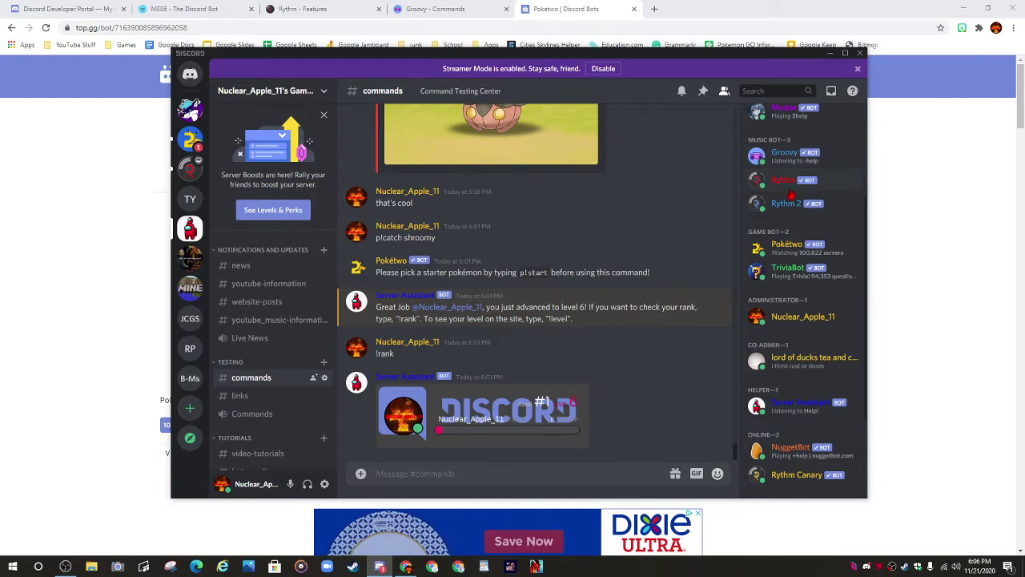
{"action": "scroll", "coordinate": [789, 173], "scroll_direction": "down", "scroll_amount": 1}
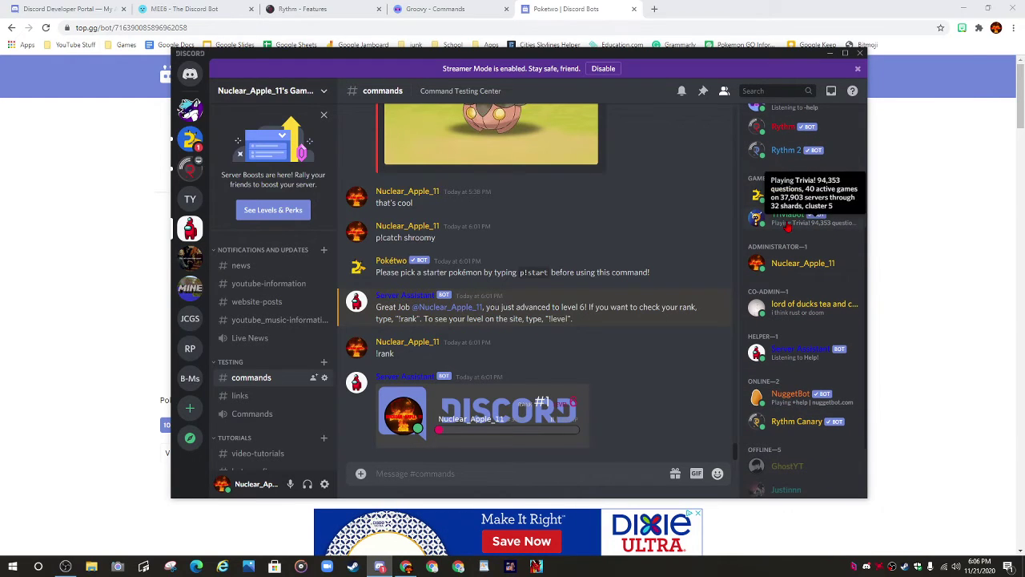
{"action": "scroll", "coordinate": [799, 281], "scroll_direction": "down", "scroll_amount": 1}
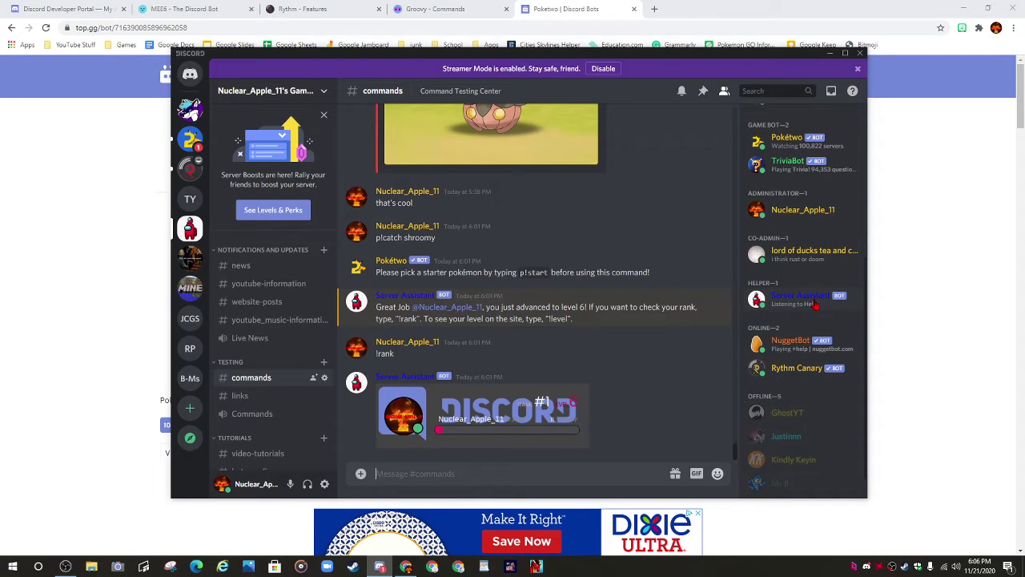
{"action": "scroll", "coordinate": [811, 367], "scroll_direction": "down", "scroll_amount": 1}
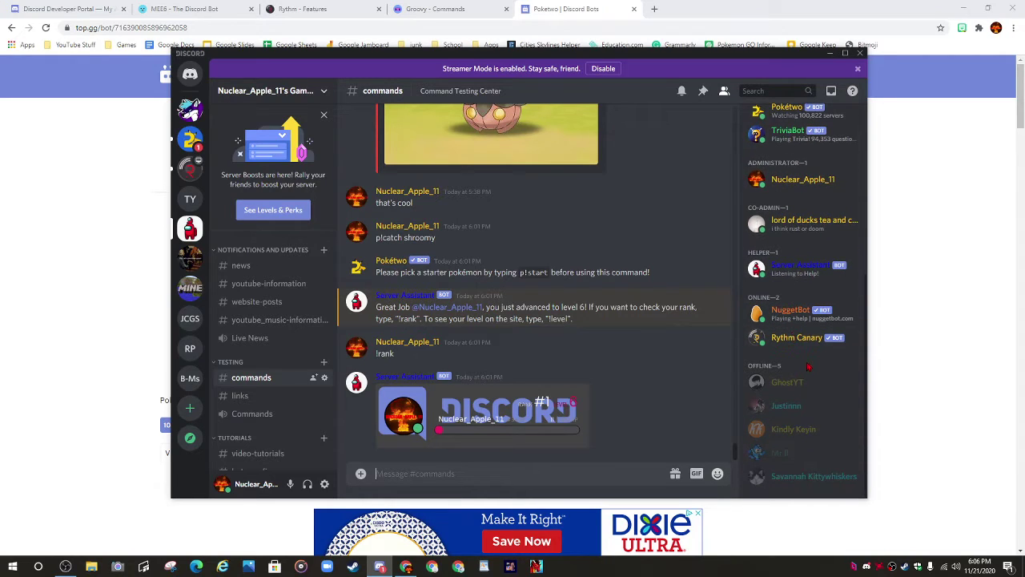
{"action": "scroll", "coordinate": [806, 350], "scroll_direction": "up", "scroll_amount": 4}
{"action": "scroll", "coordinate": [805, 352], "scroll_direction": "up", "scroll_amount": 2}
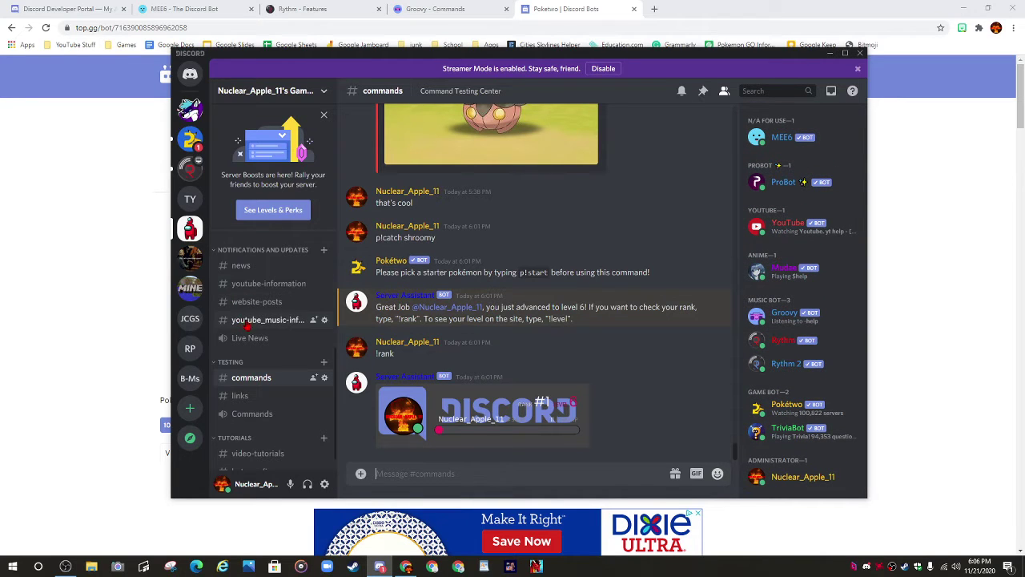
{"action": "scroll", "coordinate": [240, 329], "scroll_direction": "down", "scroll_amount": 3}
{"action": "scroll", "coordinate": [248, 334], "scroll_direction": "up", "scroll_amount": 2}
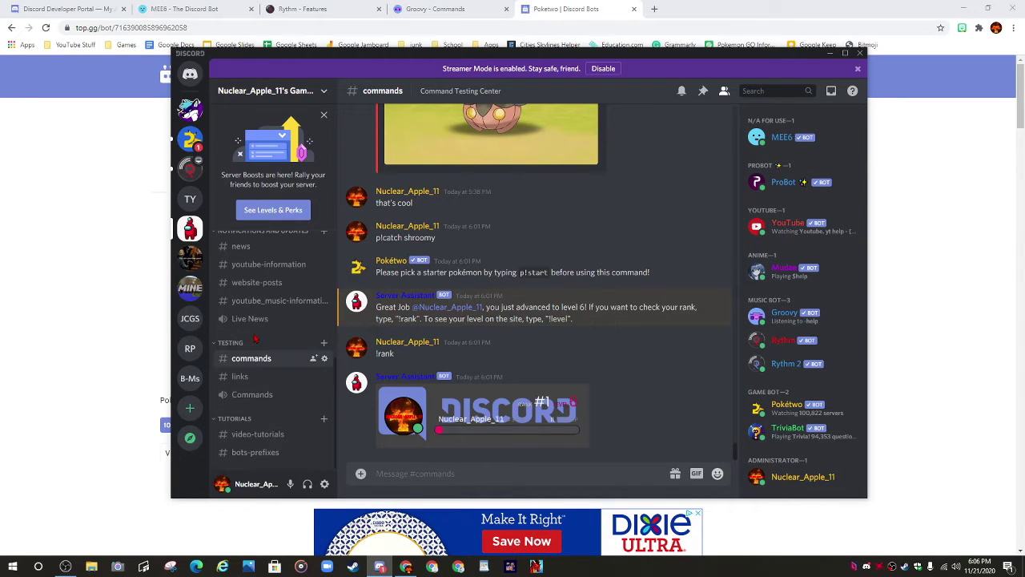
Step: Review each bot's command prefix in the #bots-prefixes channel
{"action": "left_click", "coordinate": [256, 453]}
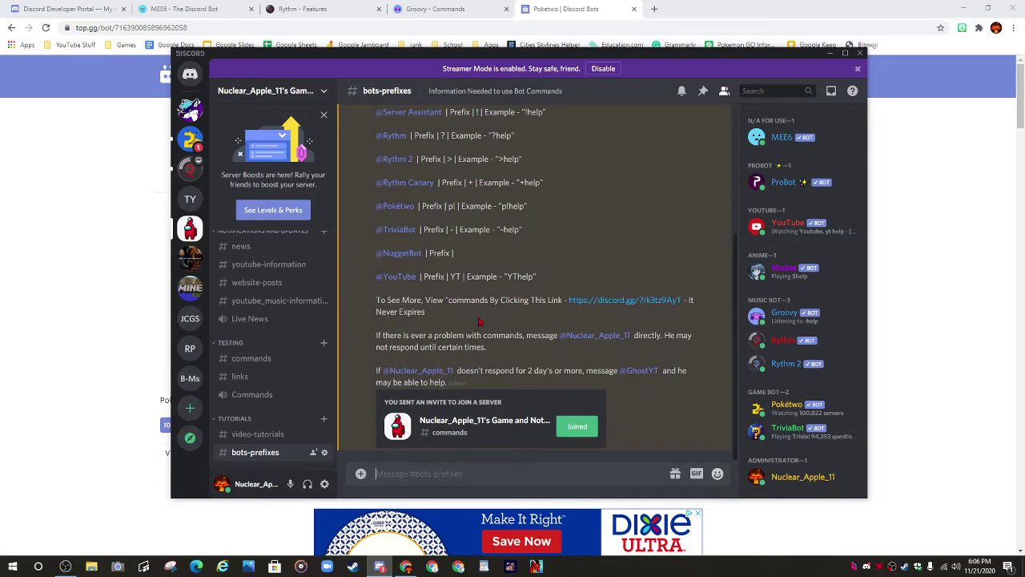
{"action": "scroll", "coordinate": [467, 278], "scroll_direction": "up", "scroll_amount": 5}
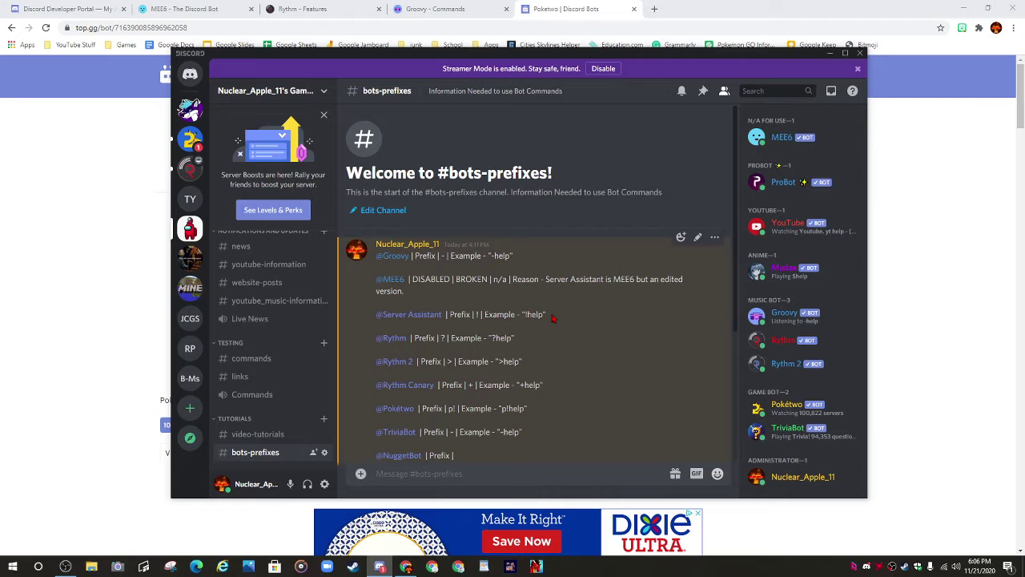
{"action": "scroll", "coordinate": [539, 315], "scroll_direction": "down", "scroll_amount": 5}
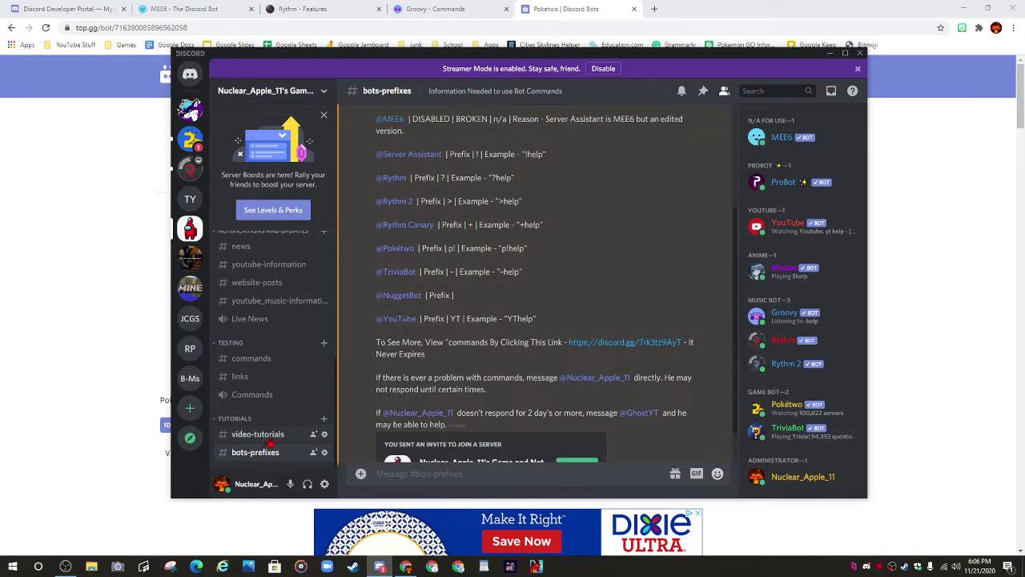
Step: Scroll back through the bots' help replies in #commands
{"action": "left_click", "coordinate": [252, 358]}
{"action": "scroll", "coordinate": [454, 340], "scroll_direction": "up", "scroll_amount": 10}
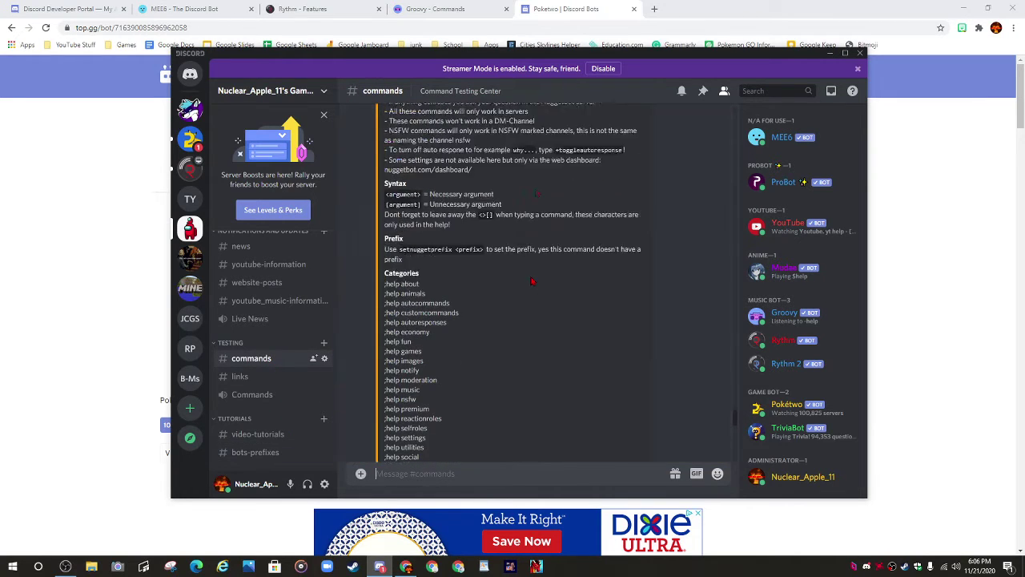
{"action": "scroll", "coordinate": [531, 278], "scroll_direction": "up", "scroll_amount": 15}
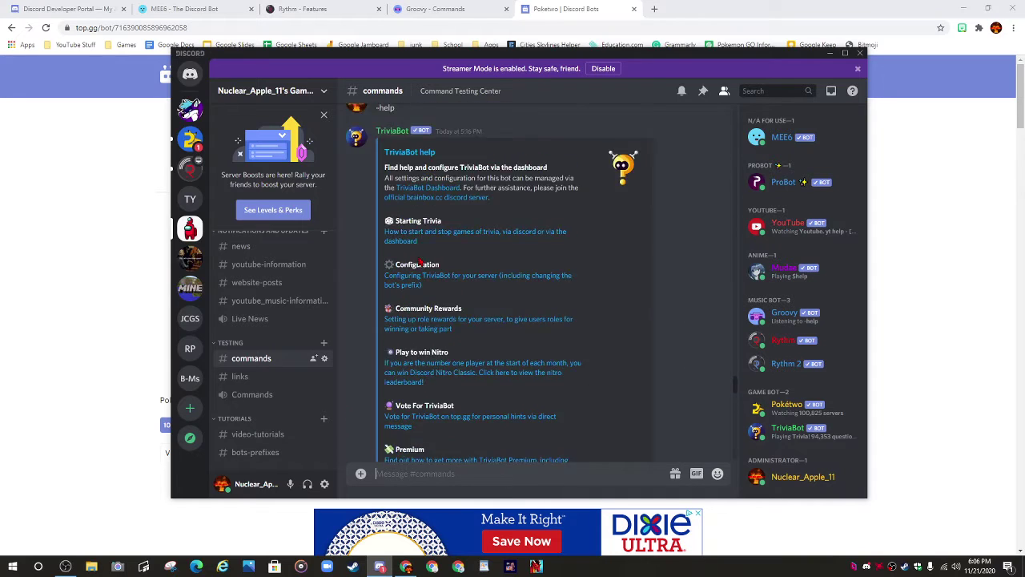
{"action": "scroll", "coordinate": [491, 280], "scroll_direction": "up", "scroll_amount": 15}
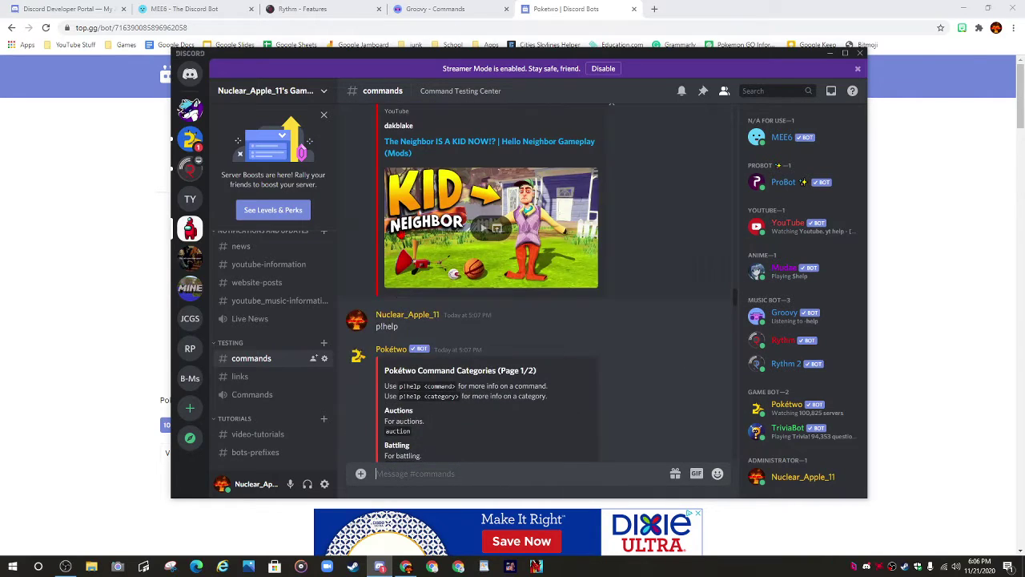
{"action": "scroll", "coordinate": [417, 277], "scroll_direction": "up", "scroll_amount": 15}
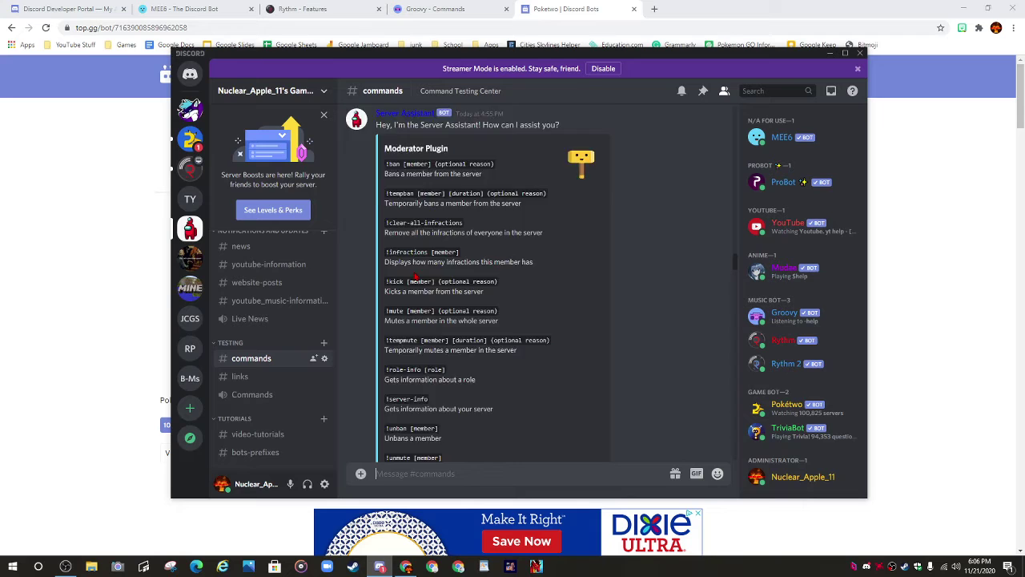
{"action": "scroll", "coordinate": [417, 277], "scroll_direction": "up", "scroll_amount": 10}
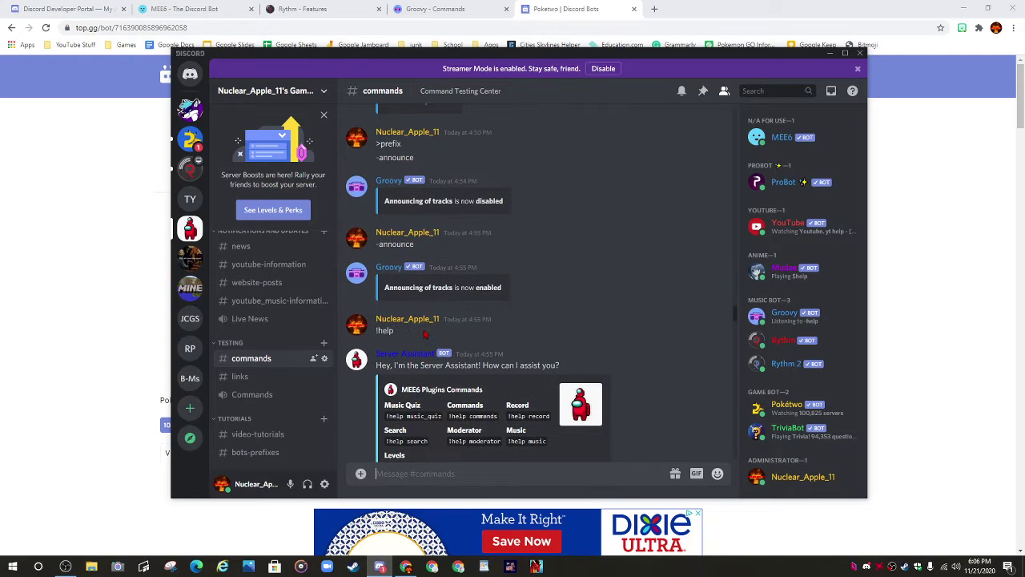
{"action": "scroll", "coordinate": [357, 314], "scroll_direction": "up", "scroll_amount": 15}
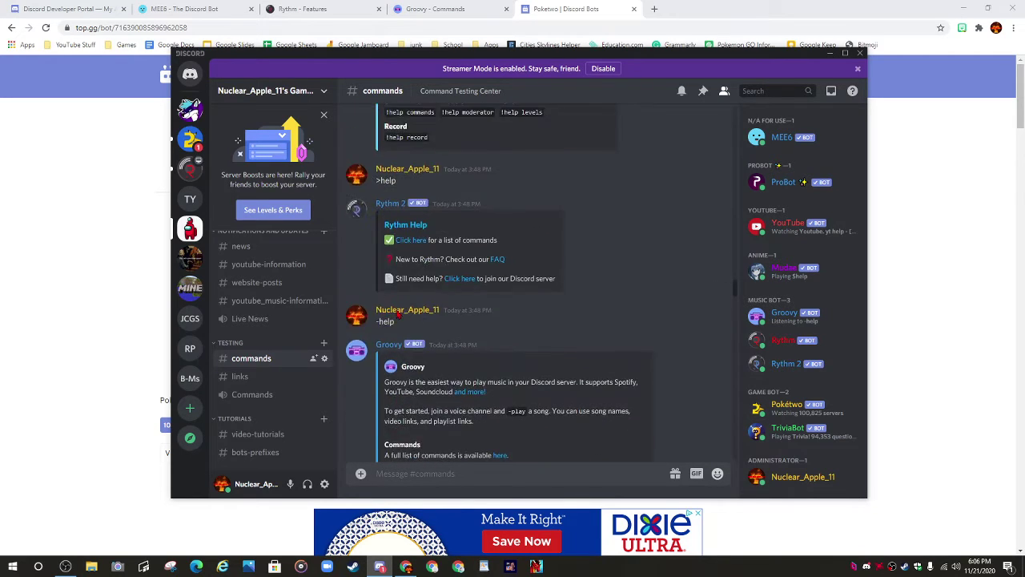
{"action": "scroll", "coordinate": [398, 314], "scroll_direction": "up", "scroll_amount": 5}
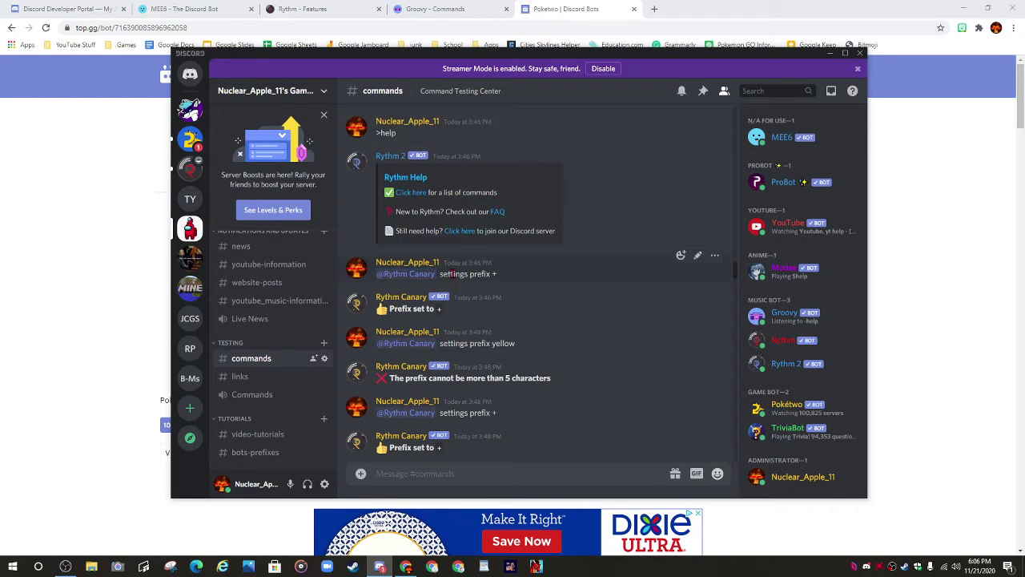
{"action": "scroll", "coordinate": [495, 274], "scroll_direction": "down", "scroll_amount": 3}
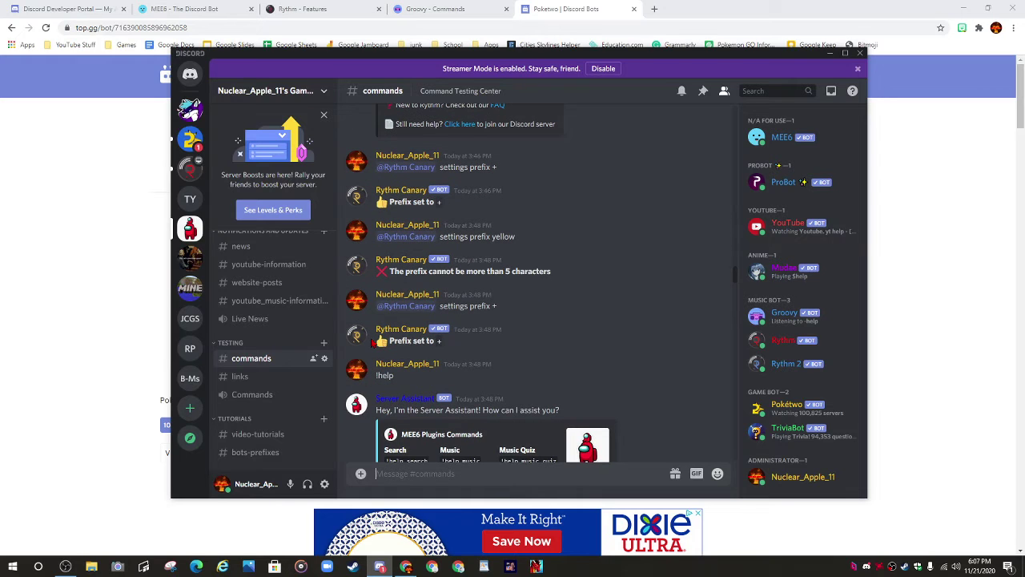
{"action": "scroll", "coordinate": [681, 252], "scroll_direction": "down", "scroll_amount": 5}
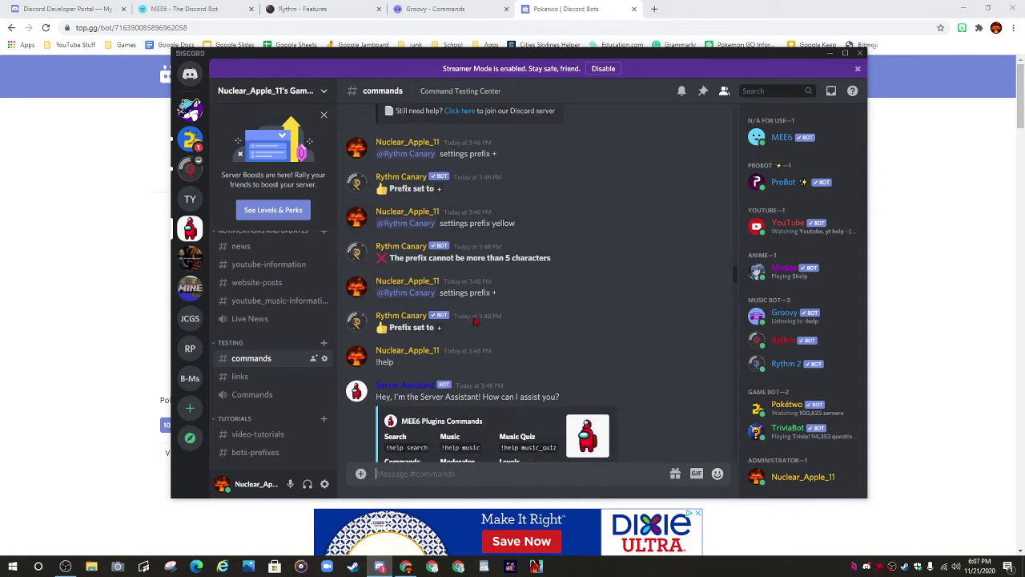
{"action": "left_click_drag", "start_coordinate": [736, 286], "coordinate": [734, 439]}
{"action": "scroll", "coordinate": [459, 298], "scroll_direction": "up", "scroll_amount": 6}
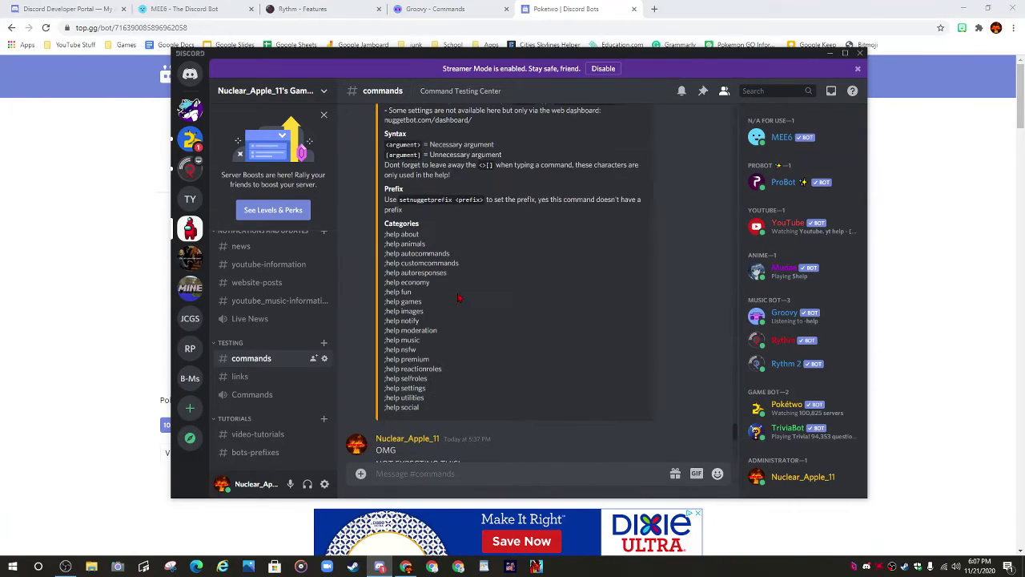
{"action": "scroll", "coordinate": [420, 256], "scroll_direction": "up", "scroll_amount": 1}
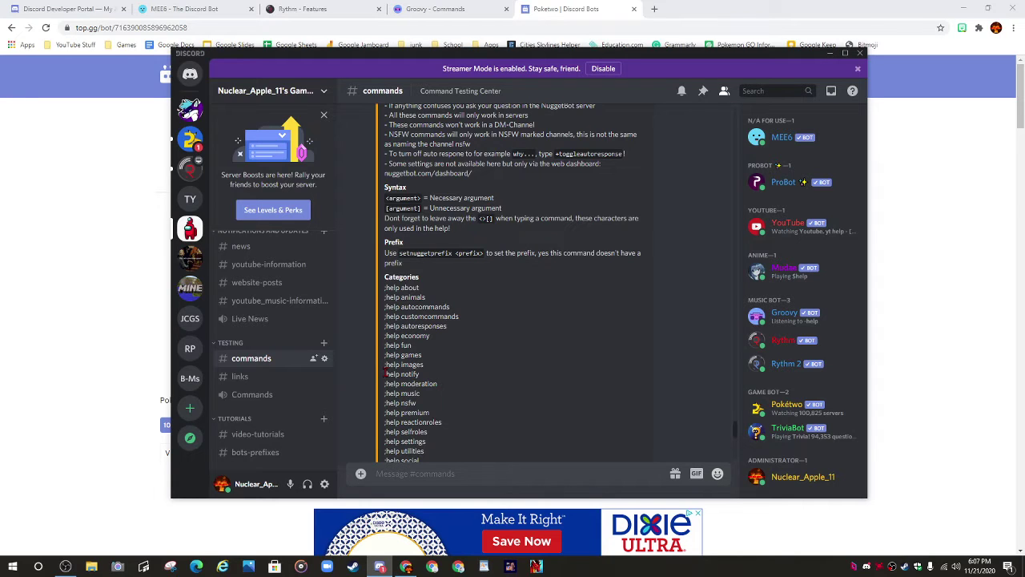
{"action": "scroll", "coordinate": [385, 373], "scroll_direction": "up", "scroll_amount": 2}
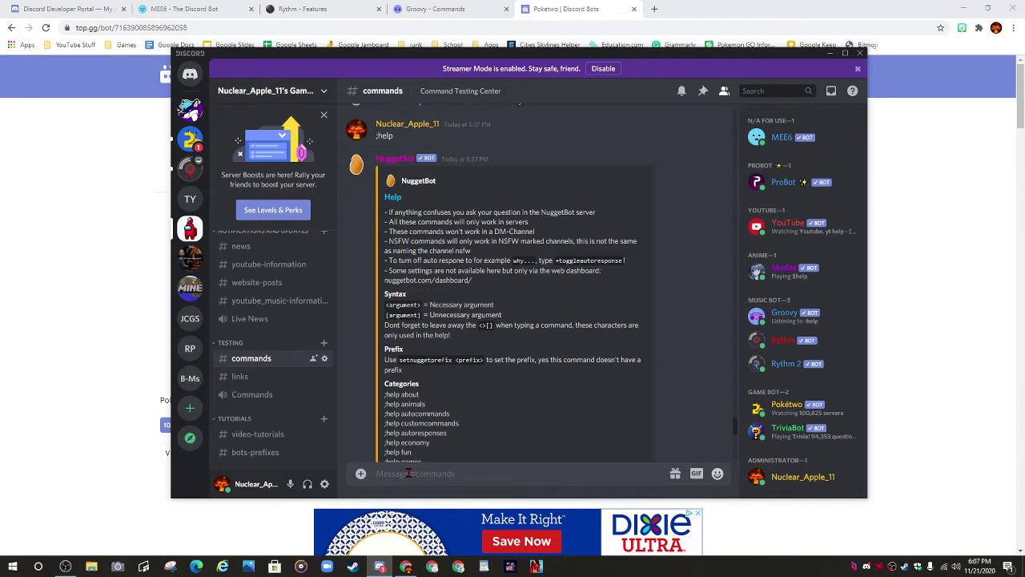
Step: Try the ';' and '-' prefixes in the message box, then erase them unsent
{"action": "type", "text": ";"}
{"action": "key", "text": "BackSpace"}
{"action": "type", "text": "-"}
{"action": "key", "text": "BackSpace"}
{"action": "type", "text": "-"}
{"action": "key", "text": "BackSpace"}
Step: Recheck the help replies' [argument] syntax and disable the Streamer Mode notice
{"action": "scroll", "coordinate": [477, 401], "scroll_direction": "down", "scroll_amount": 10}
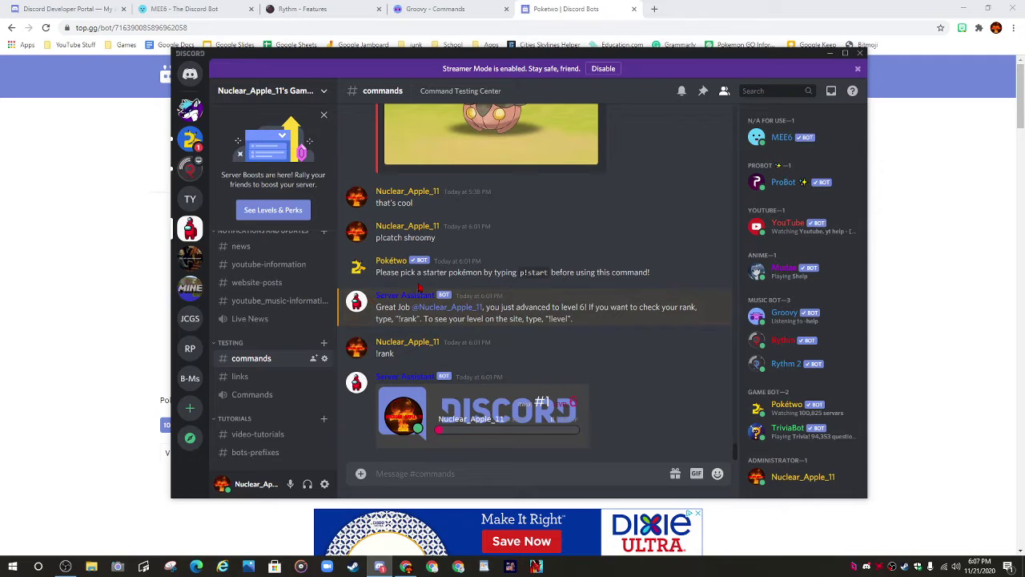
{"action": "scroll", "coordinate": [476, 291], "scroll_direction": "up", "scroll_amount": 3}
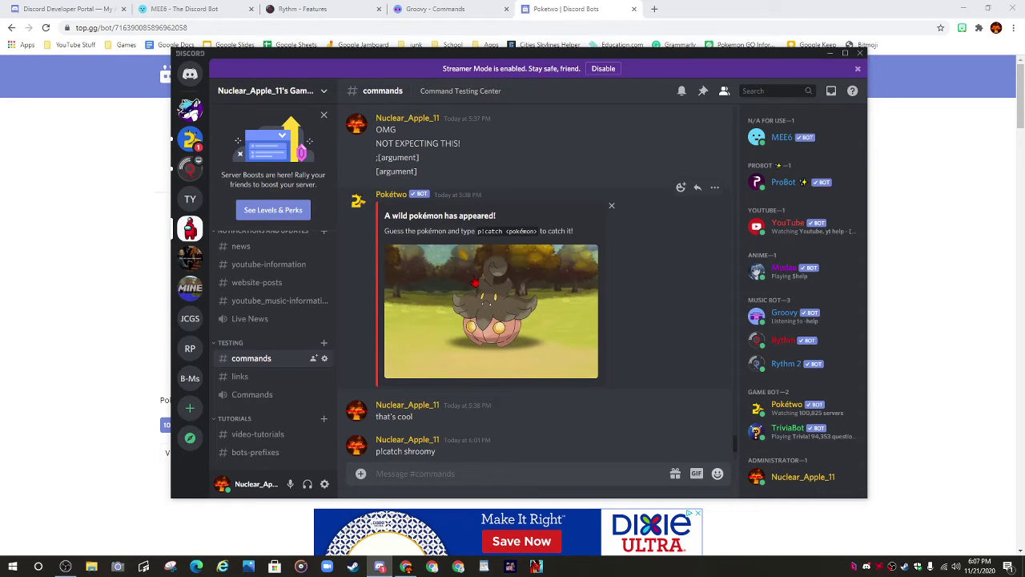
{"action": "scroll", "coordinate": [486, 231], "scroll_direction": "down", "scroll_amount": 3}
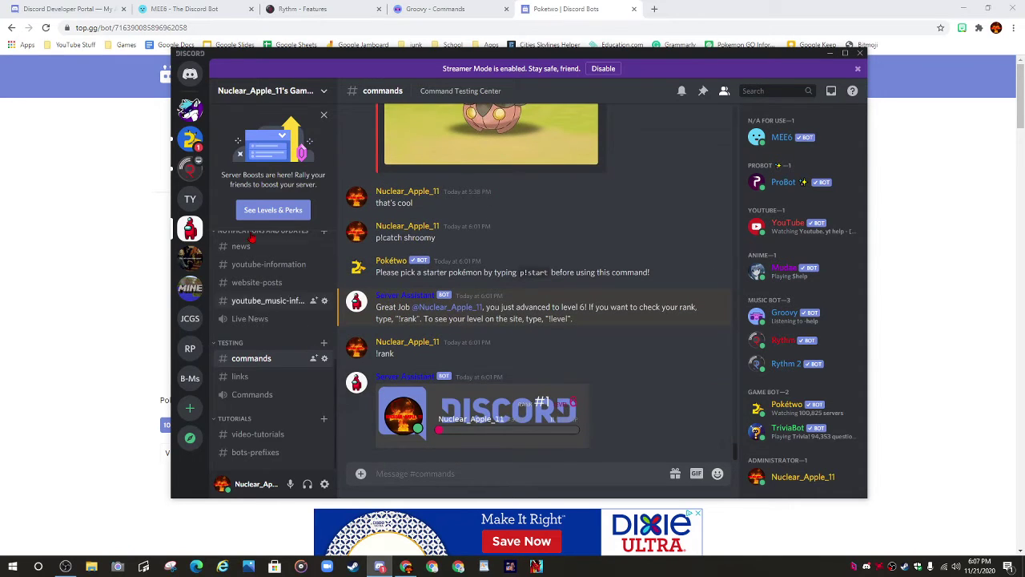
{"action": "scroll", "coordinate": [470, 299], "scroll_direction": "up", "scroll_amount": 10}
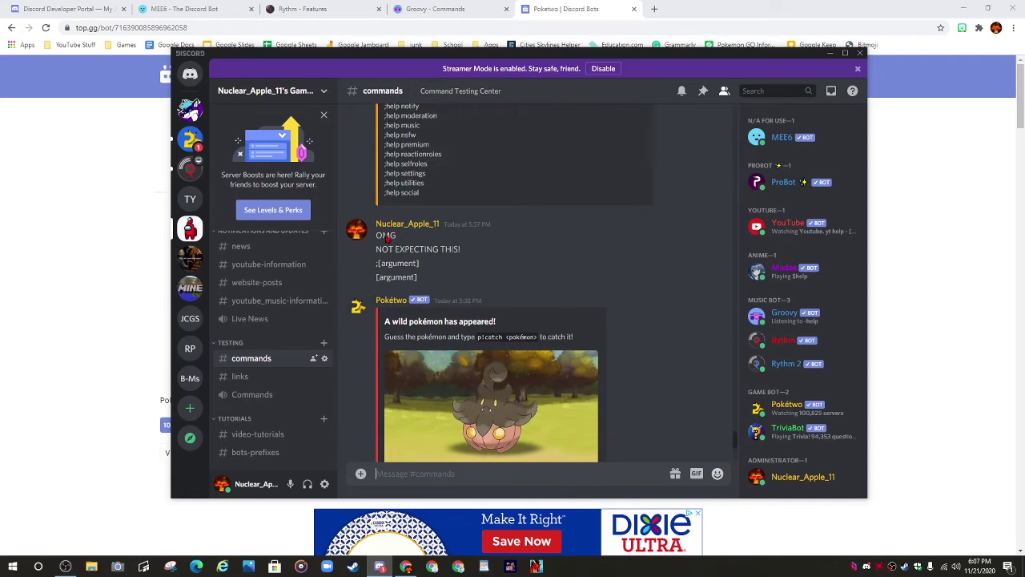
{"action": "double_click", "coordinate": [449, 390]}
{"action": "left_click", "coordinate": [448, 391]}
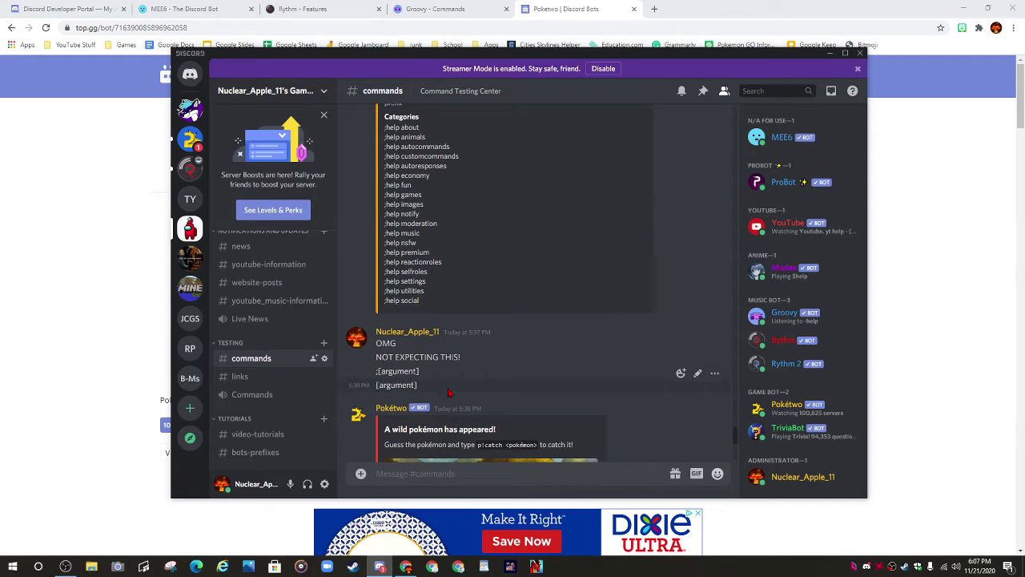
{"action": "scroll", "coordinate": [479, 318], "scroll_direction": "down", "scroll_amount": 7}
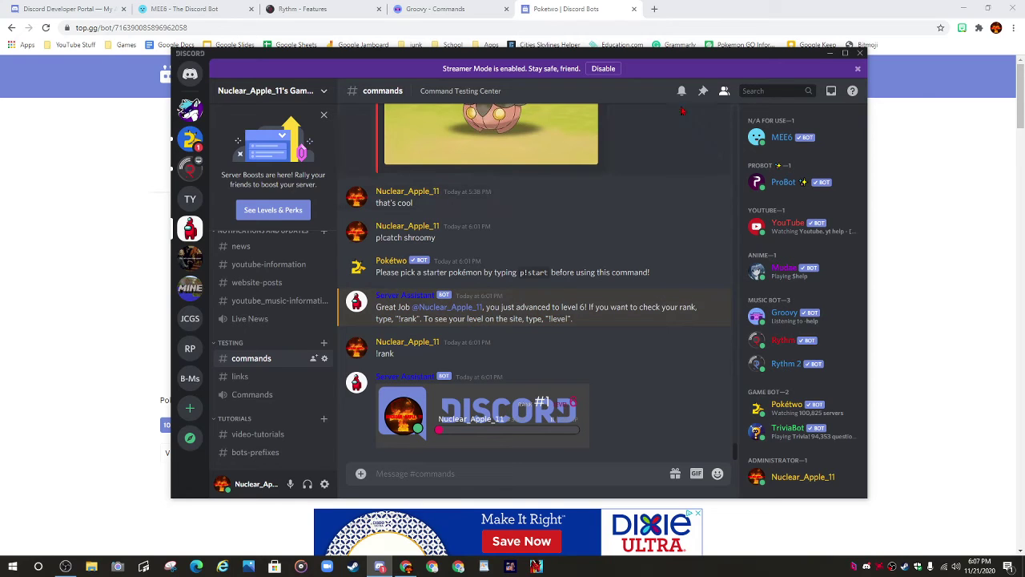
{"action": "left_click", "coordinate": [857, 69]}
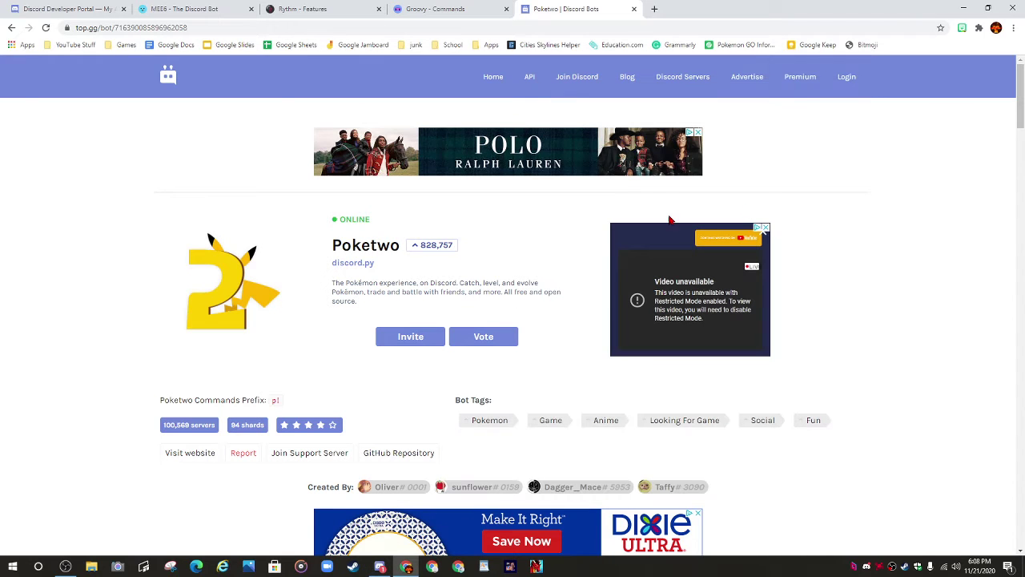
Step: Return top.gg to the bot list home page, then bring Discord back in front
{"action": "key", "text": "alt+Left"}
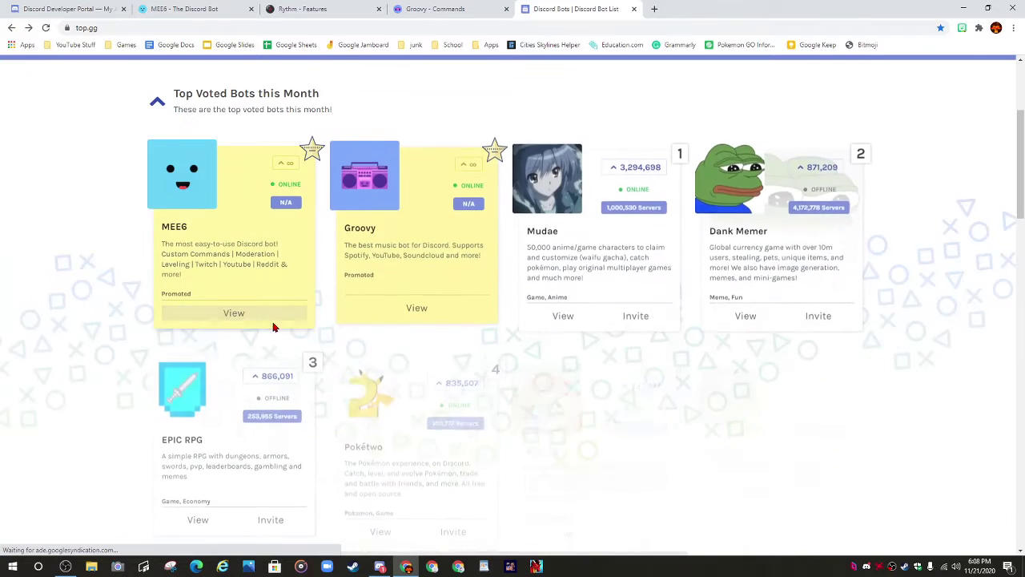
{"action": "scroll", "coordinate": [304, 368], "scroll_direction": "up", "scroll_amount": 3}
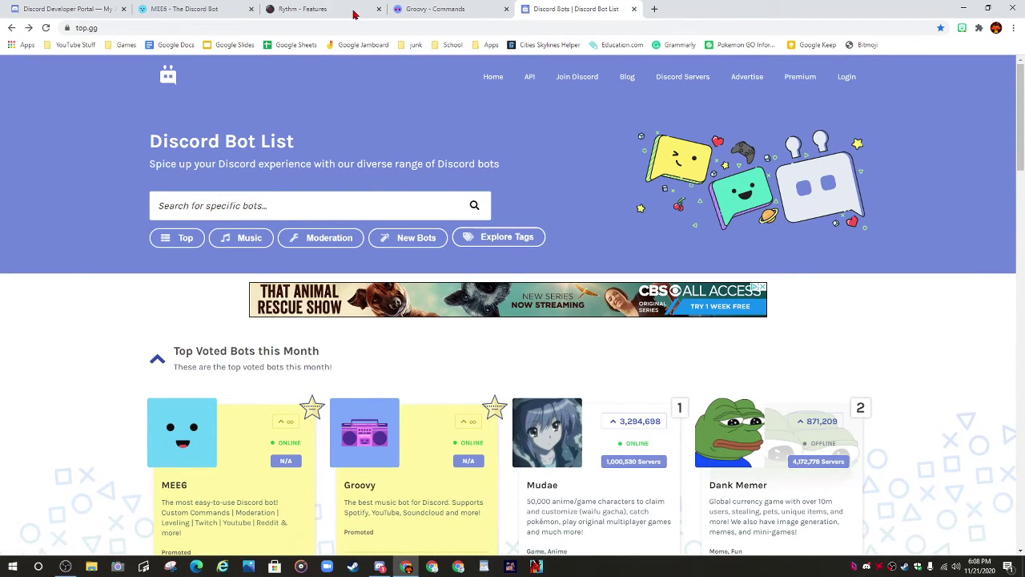
{"action": "key", "text": "ctrl+shift+Tab"}
{"action": "key", "text": "ctrl+shift+Tab"}
{"action": "key", "text": "ctrl+shift+Tab"}
{"action": "key", "text": "ctrl+shift+Tab"}
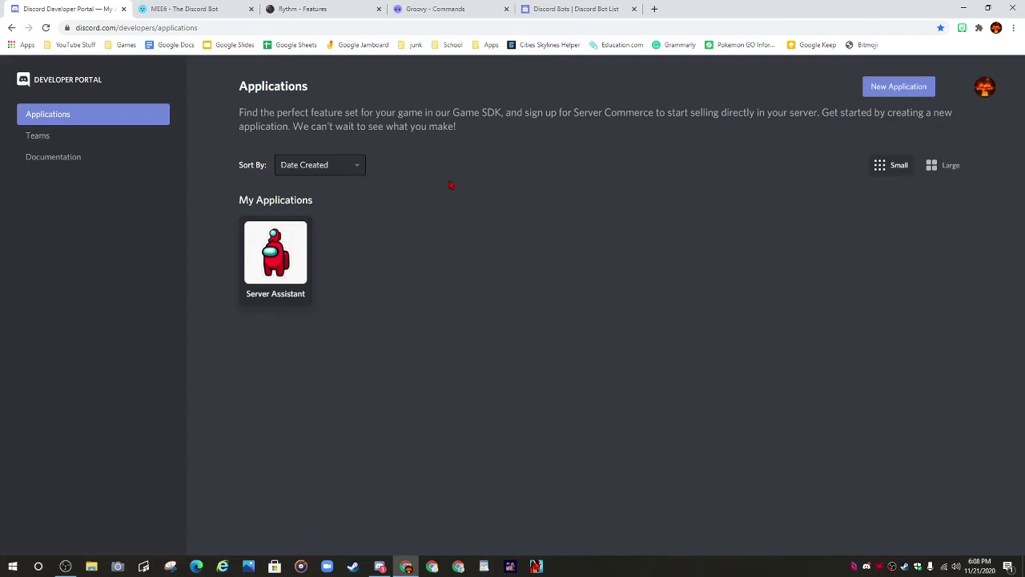
{"action": "key", "text": "ctrl+shift+Tab"}
{"action": "left_click", "coordinate": [379, 567]}
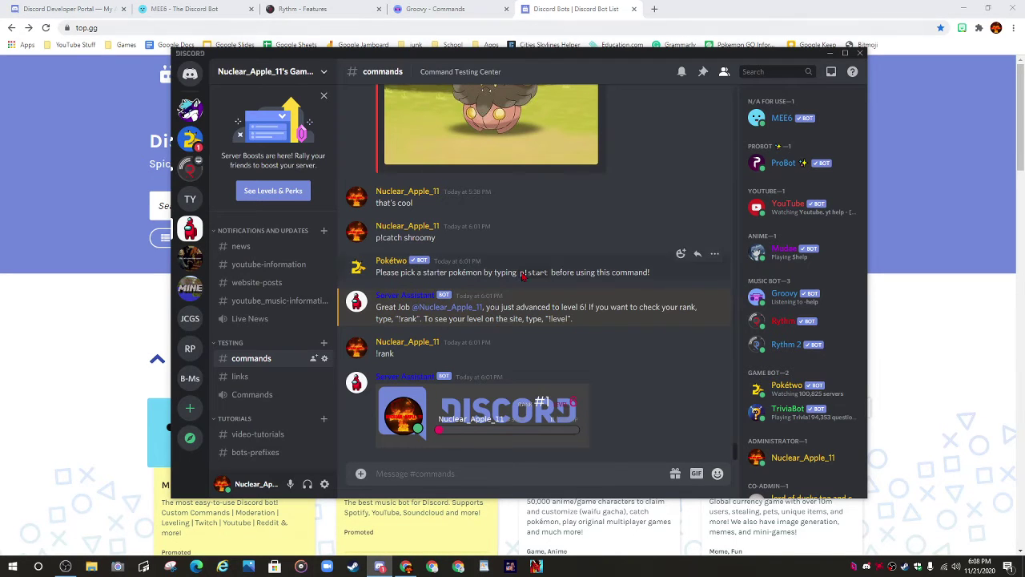
Step: Generate a server invite link with Expire After set to Never, then close the dialog
{"action": "left_click", "coordinate": [280, 73]}
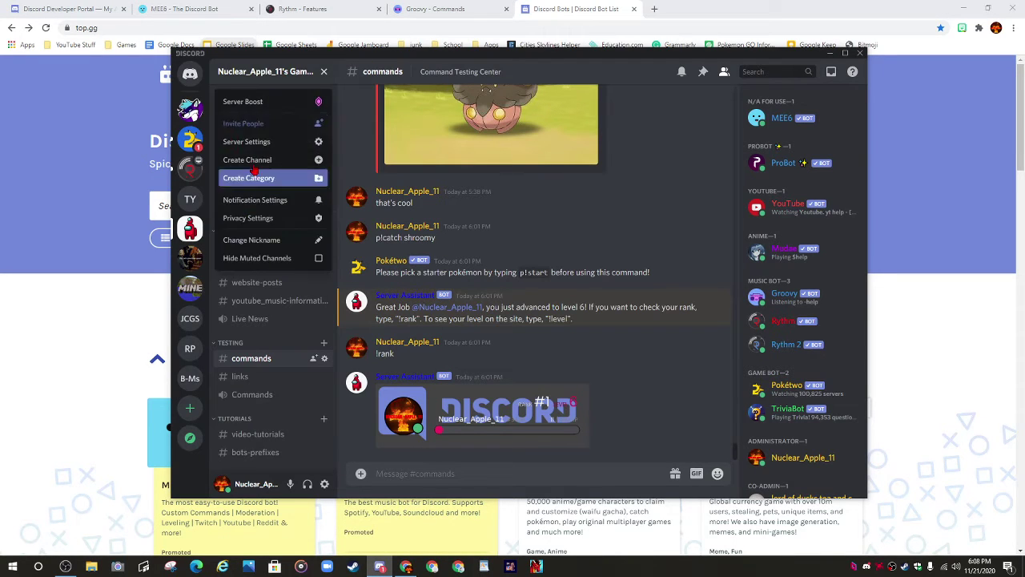
{"action": "left_click", "coordinate": [303, 125]}
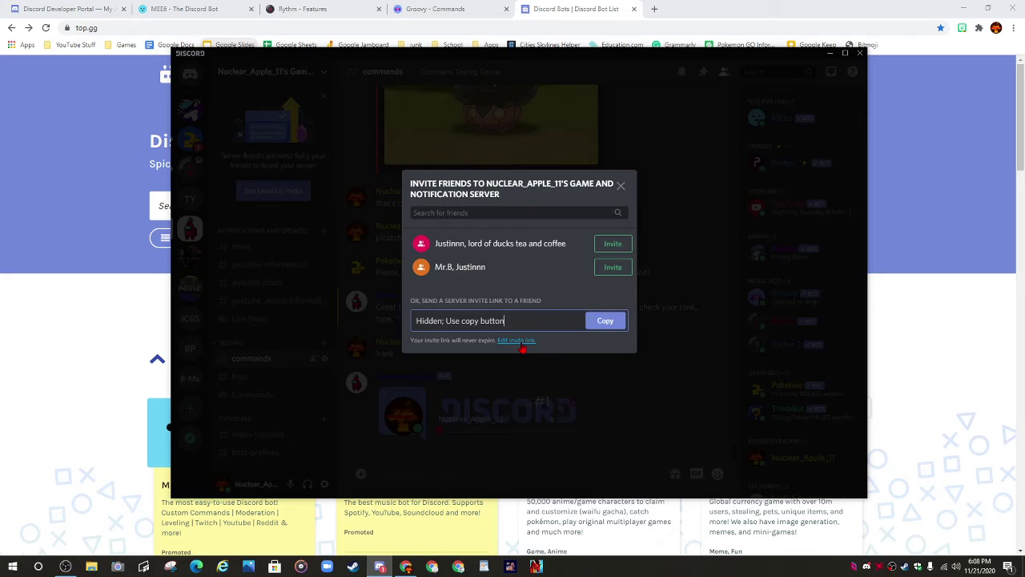
{"action": "left_click", "coordinate": [519, 341]}
{"action": "left_click", "coordinate": [602, 231]}
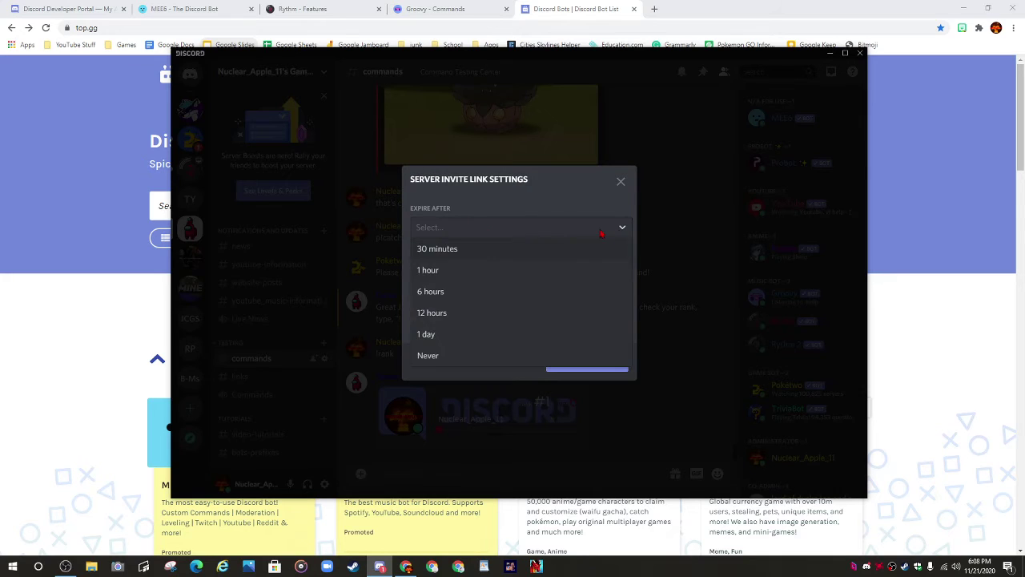
{"action": "left_click", "coordinate": [439, 354]}
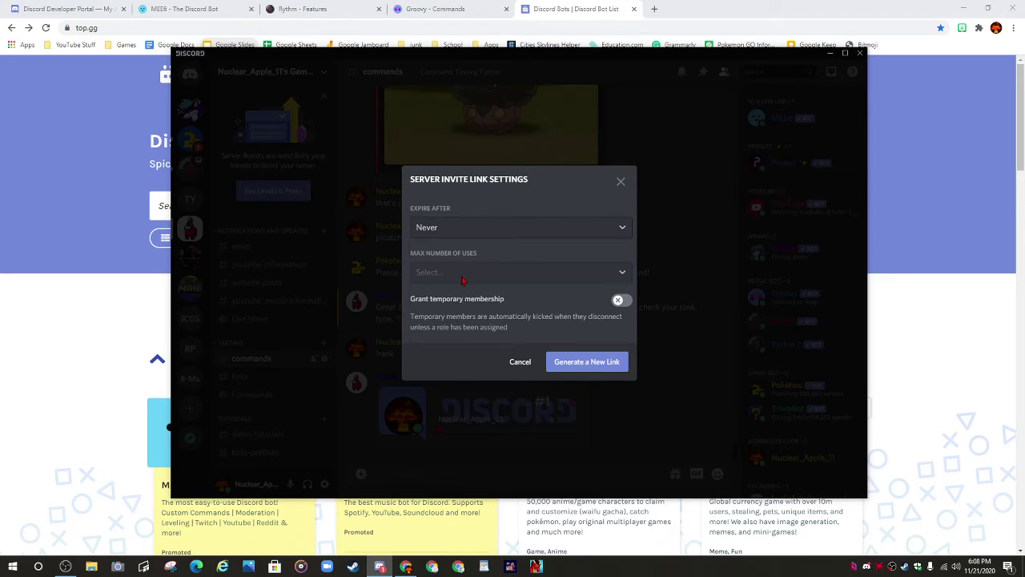
{"action": "left_click", "coordinate": [576, 364]}
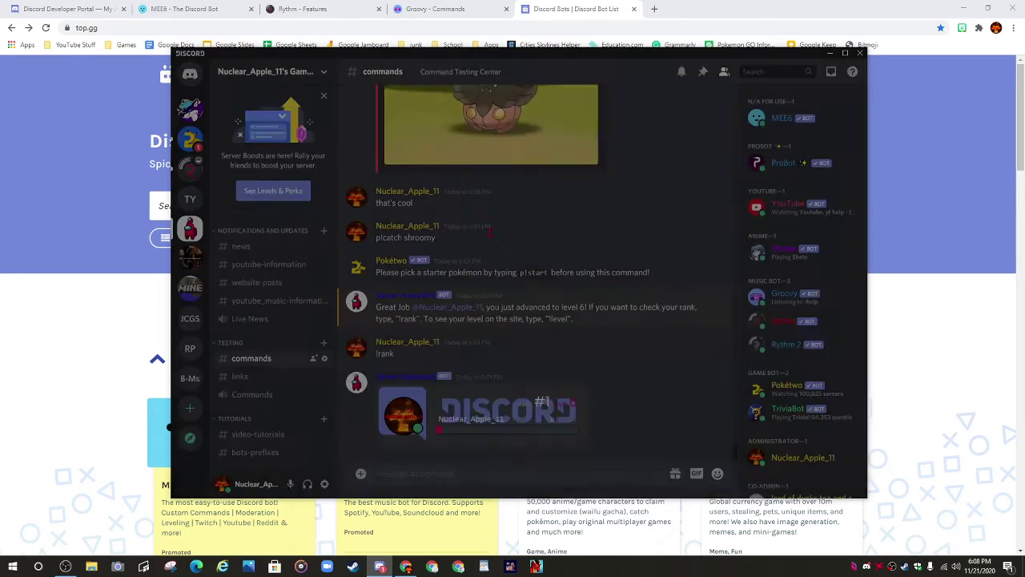
{"action": "left_click", "coordinate": [620, 185]}
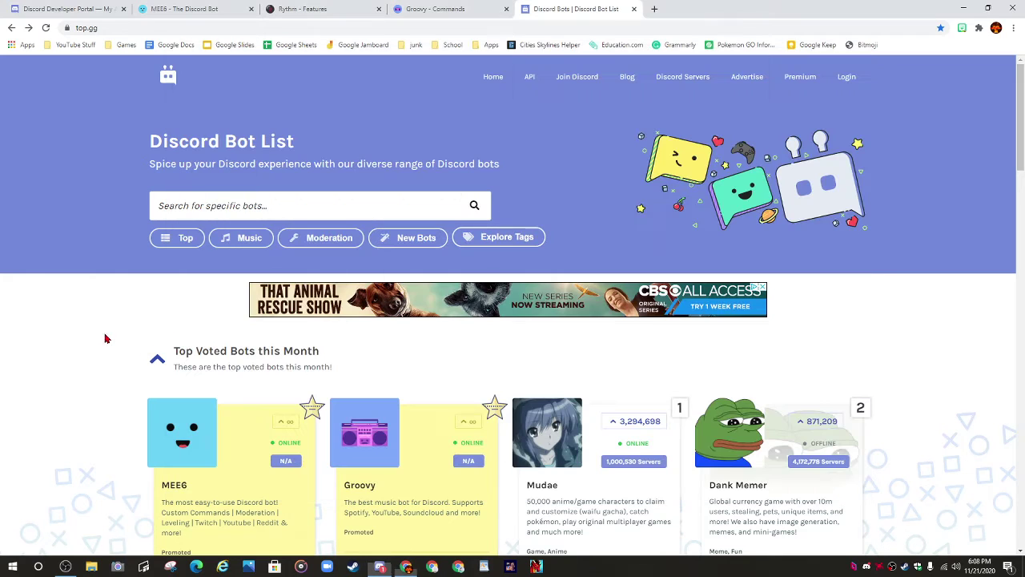
Step: Switch the browser to the Groovy - Commands tab, then bring Discord back up
{"action": "left_click", "coordinate": [104, 340]}
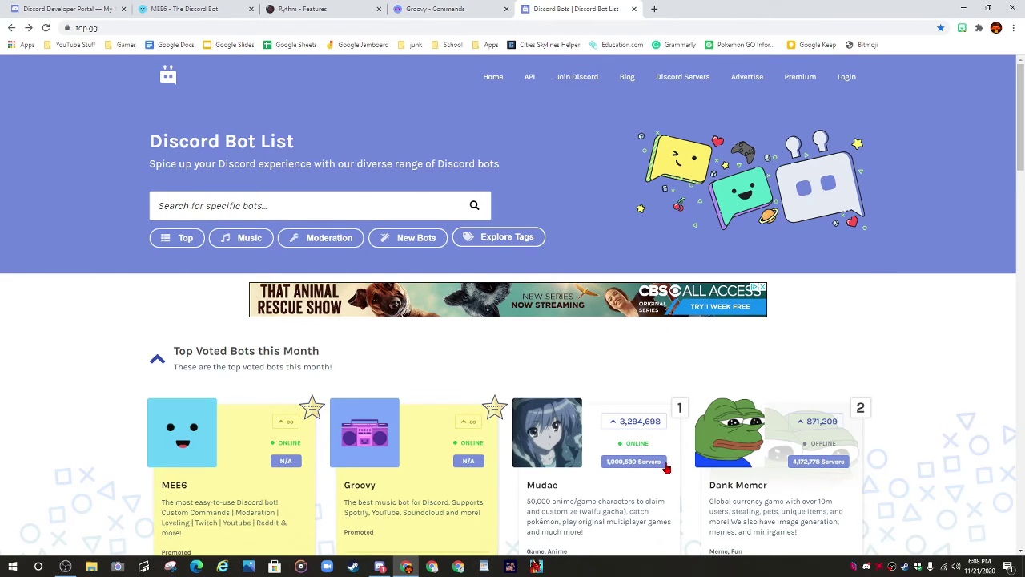
{"action": "scroll", "coordinate": [468, 326], "scroll_direction": "down", "scroll_amount": 8}
{"action": "scroll", "coordinate": [416, 337], "scroll_direction": "up", "scroll_amount": 8}
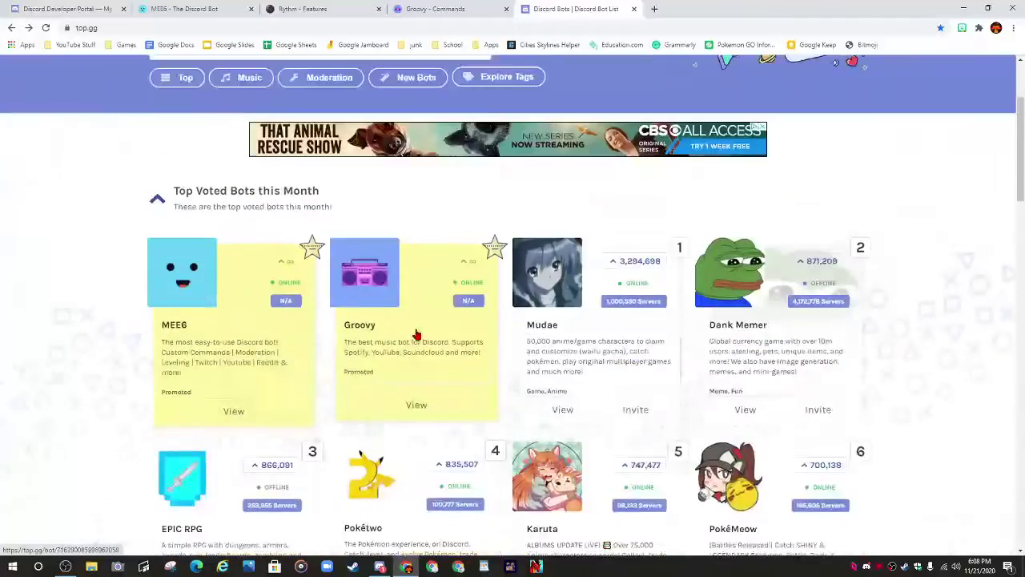
{"action": "left_click", "coordinate": [469, 9]}
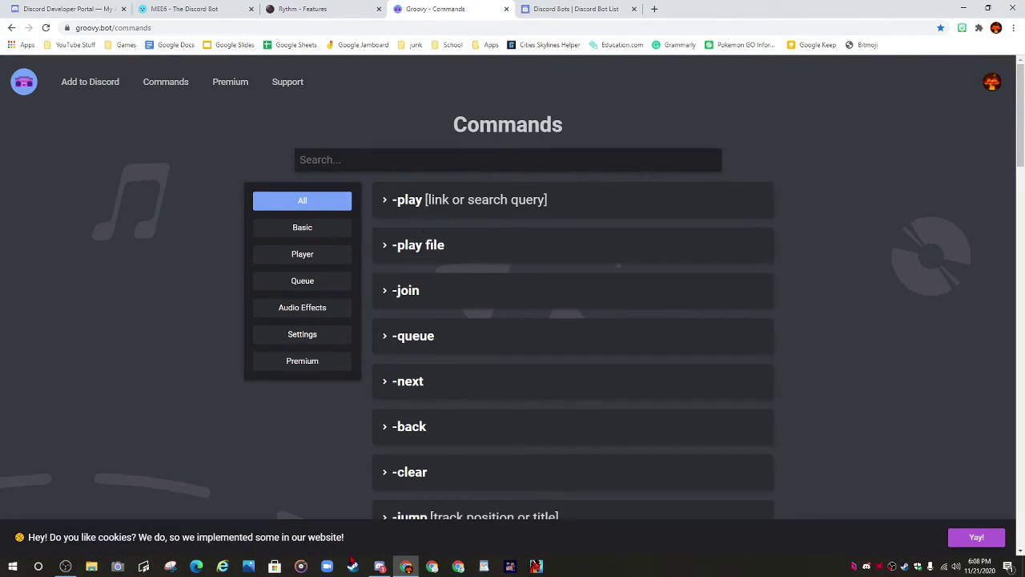
{"action": "left_click", "coordinate": [380, 566]}
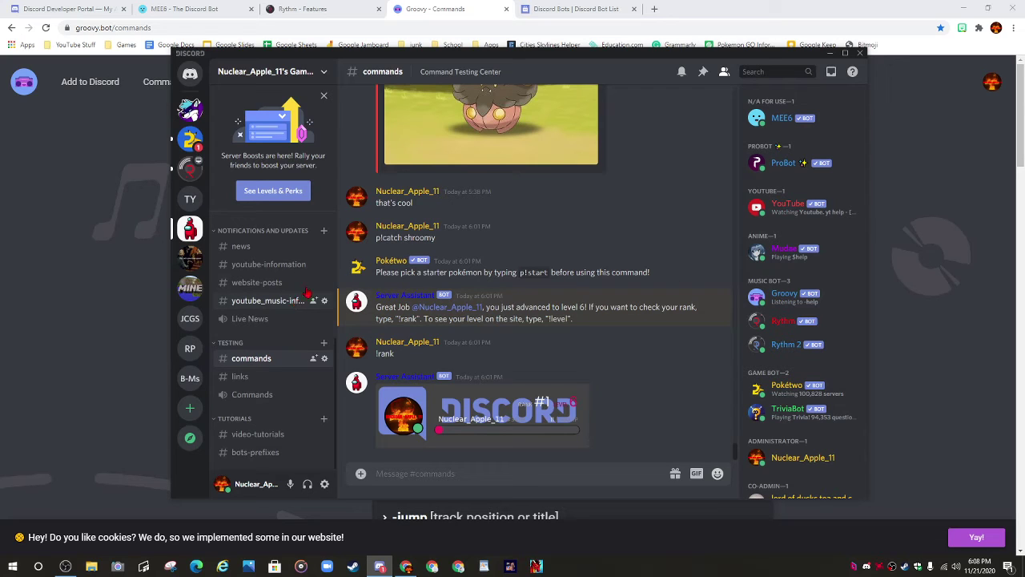
Step: Scroll back and forth through the video announcements posted in #youtube-information
{"action": "left_click", "coordinate": [269, 269]}
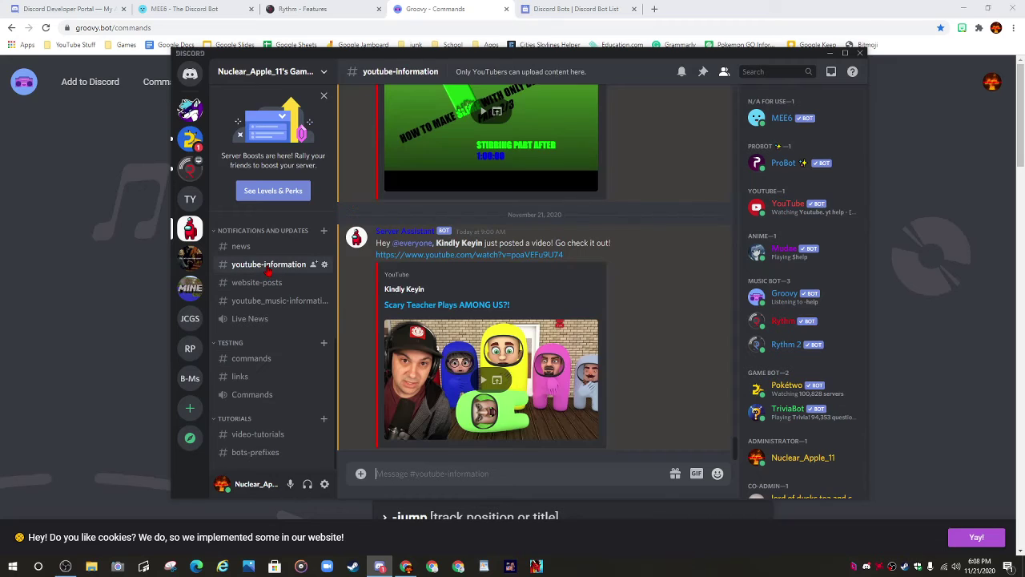
{"action": "scroll", "coordinate": [478, 220], "scroll_direction": "up", "scroll_amount": 1}
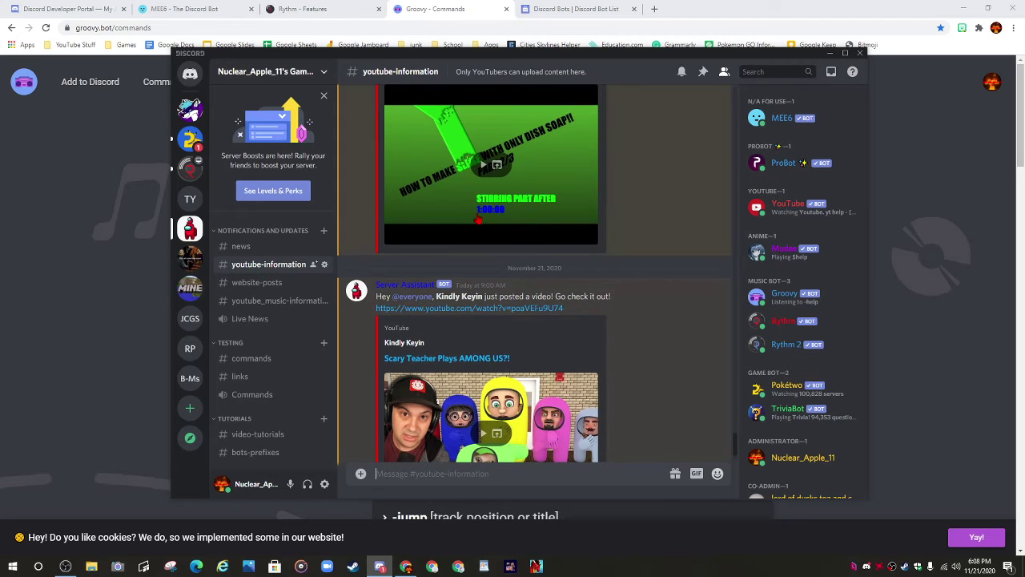
{"action": "scroll", "coordinate": [478, 220], "scroll_direction": "up", "scroll_amount": 3}
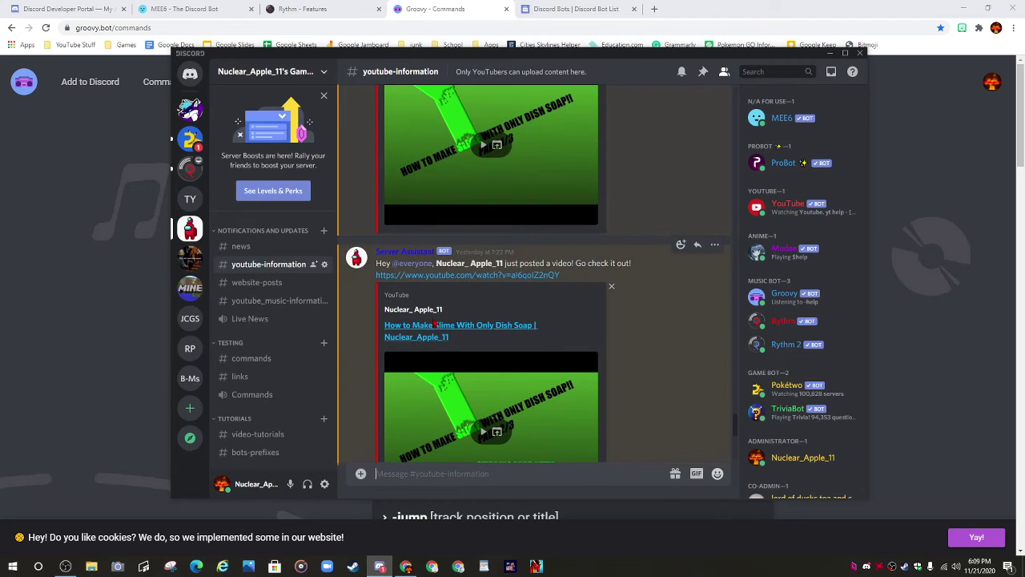
{"action": "scroll", "coordinate": [436, 320], "scroll_direction": "up", "scroll_amount": 5}
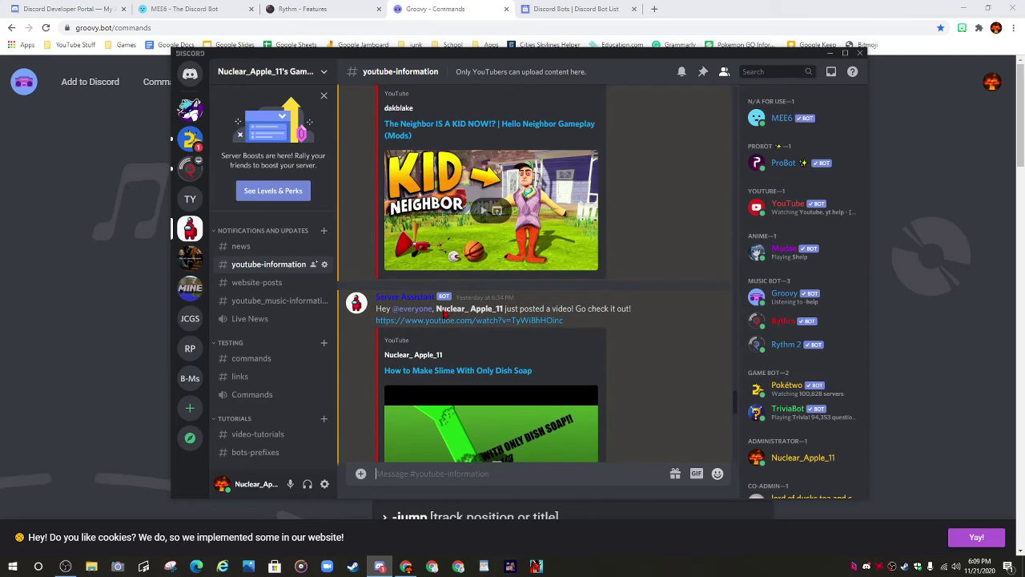
{"action": "scroll", "coordinate": [445, 315], "scroll_direction": "up", "scroll_amount": 5}
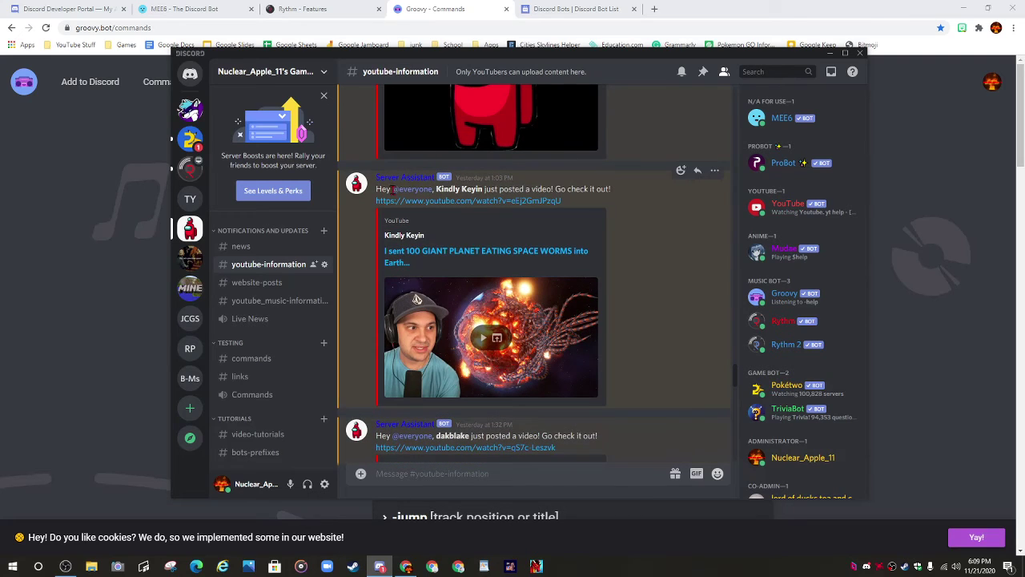
{"action": "scroll", "coordinate": [393, 189], "scroll_direction": "down", "scroll_amount": 3}
{"action": "scroll", "coordinate": [393, 189], "scroll_direction": "up", "scroll_amount": 2}
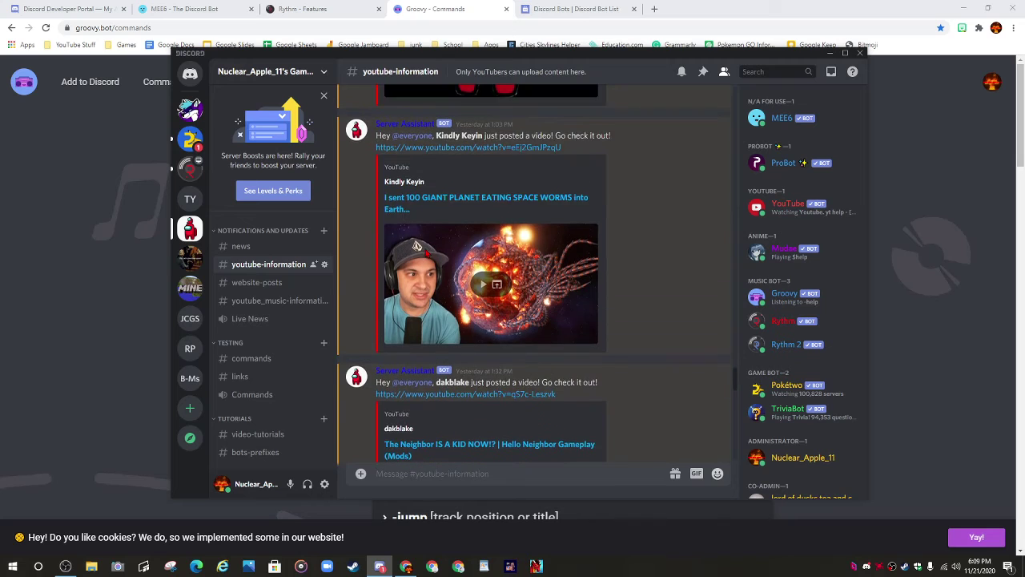
{"action": "scroll", "coordinate": [416, 246], "scroll_direction": "up", "scroll_amount": 1}
{"action": "scroll", "coordinate": [448, 228], "scroll_direction": "down", "scroll_amount": 9}
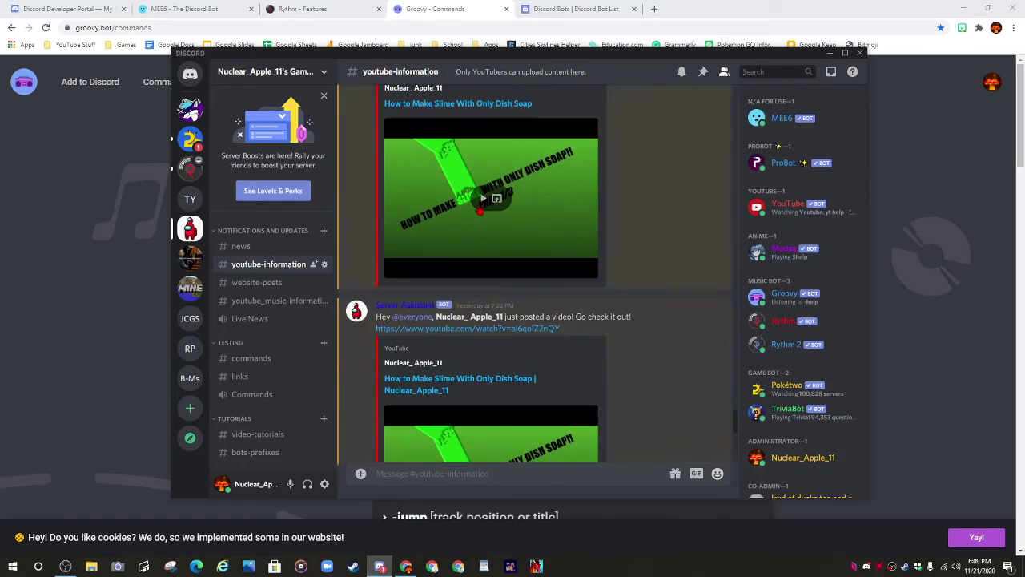
{"action": "scroll", "coordinate": [480, 210], "scroll_direction": "down", "scroll_amount": 5}
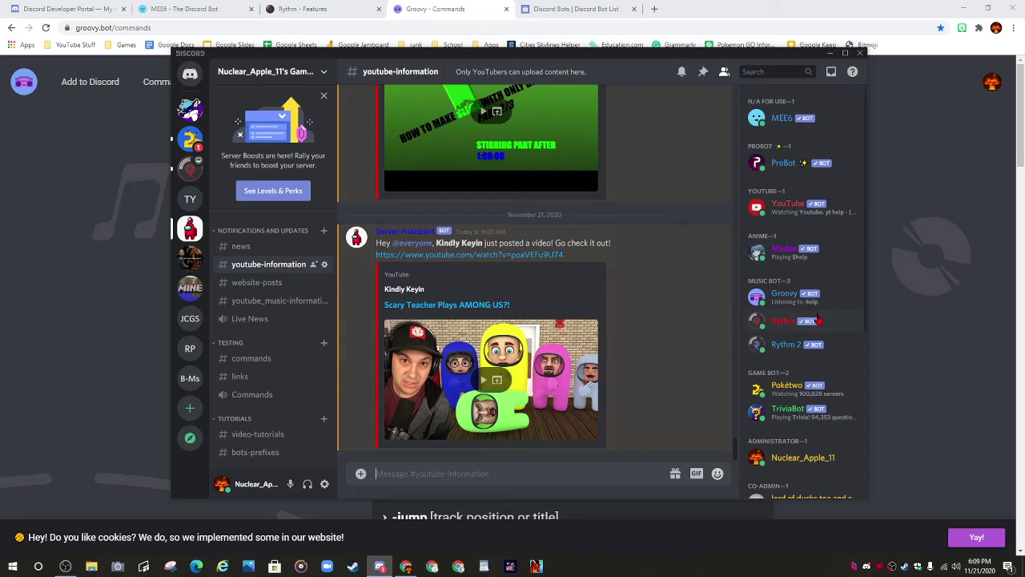
{"action": "scroll", "coordinate": [798, 350], "scroll_direction": "down", "scroll_amount": 5}
{"action": "scroll", "coordinate": [798, 350], "scroll_direction": "down", "scroll_amount": 1}
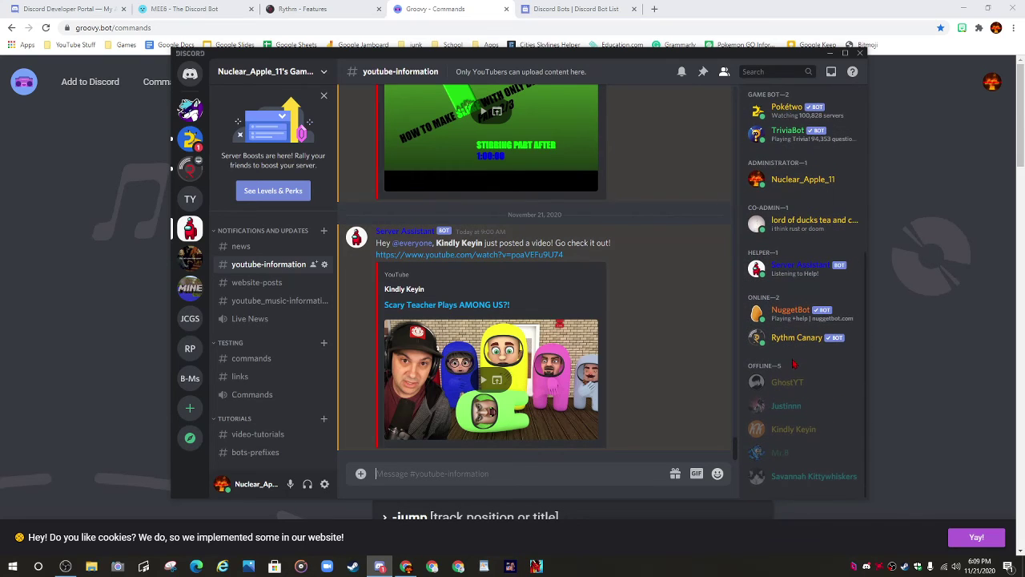
{"action": "left_click", "coordinate": [787, 382]}
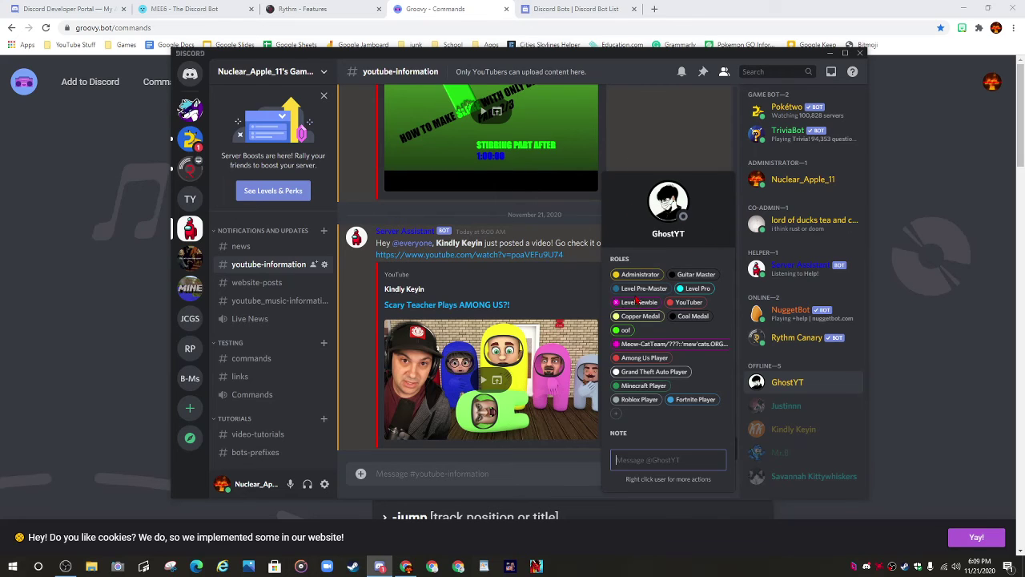
{"action": "left_click", "coordinate": [795, 386]}
{"action": "scroll", "coordinate": [801, 240], "scroll_direction": "up", "scroll_amount": 5}
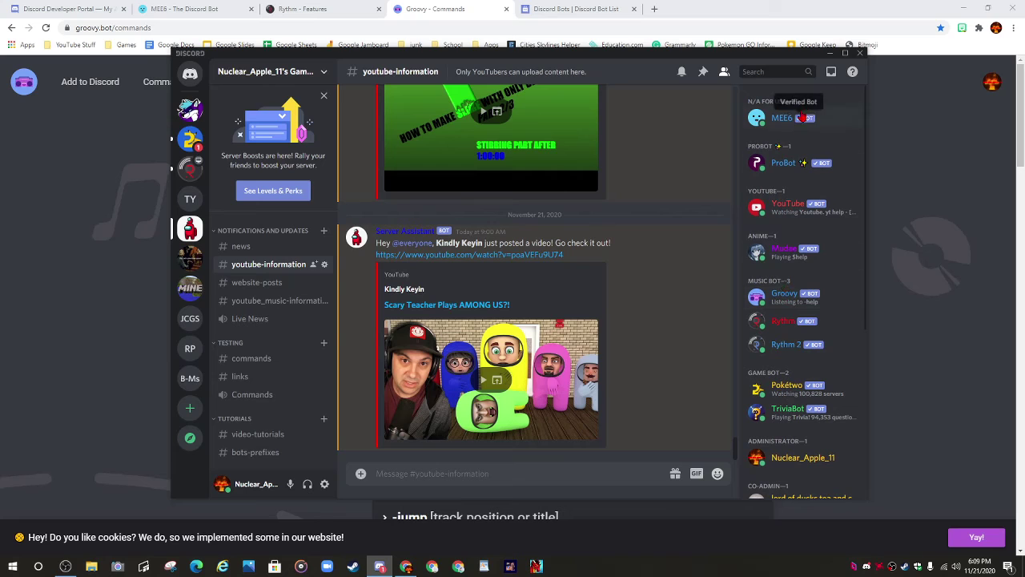
{"action": "scroll", "coordinate": [789, 280], "scroll_direction": "down", "scroll_amount": 5}
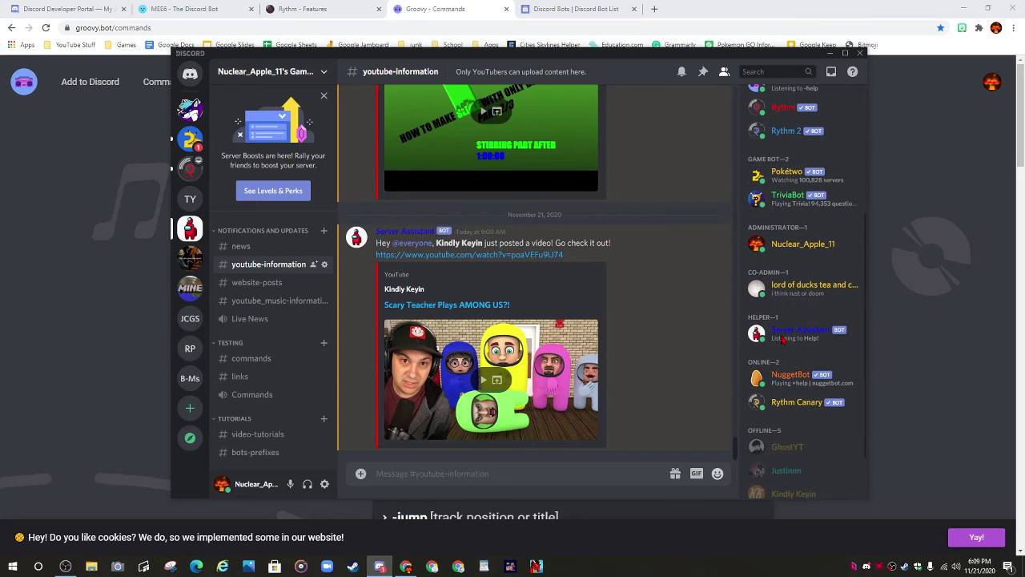
{"action": "left_click", "coordinate": [801, 290]}
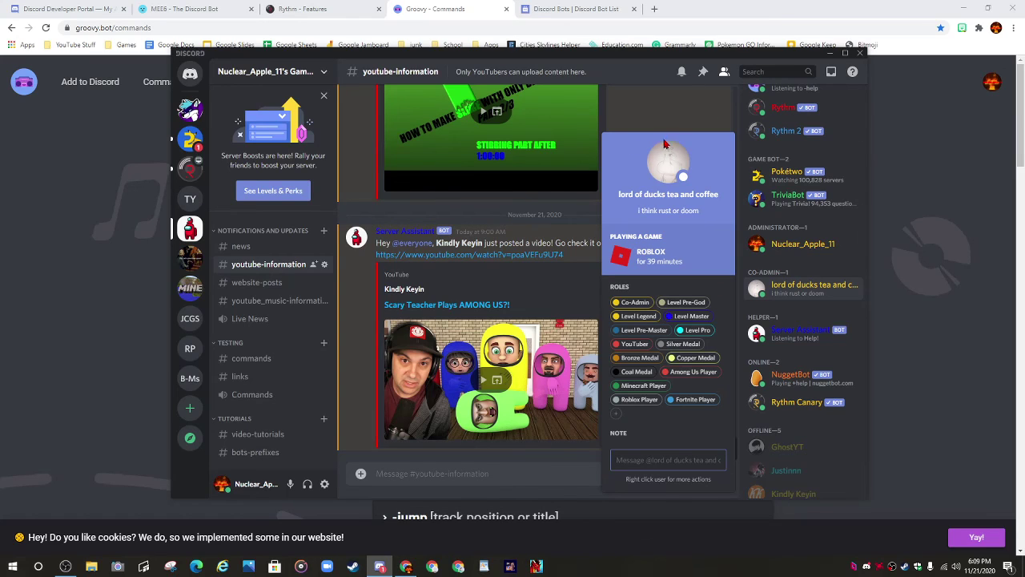
{"action": "left_click", "coordinate": [795, 267]}
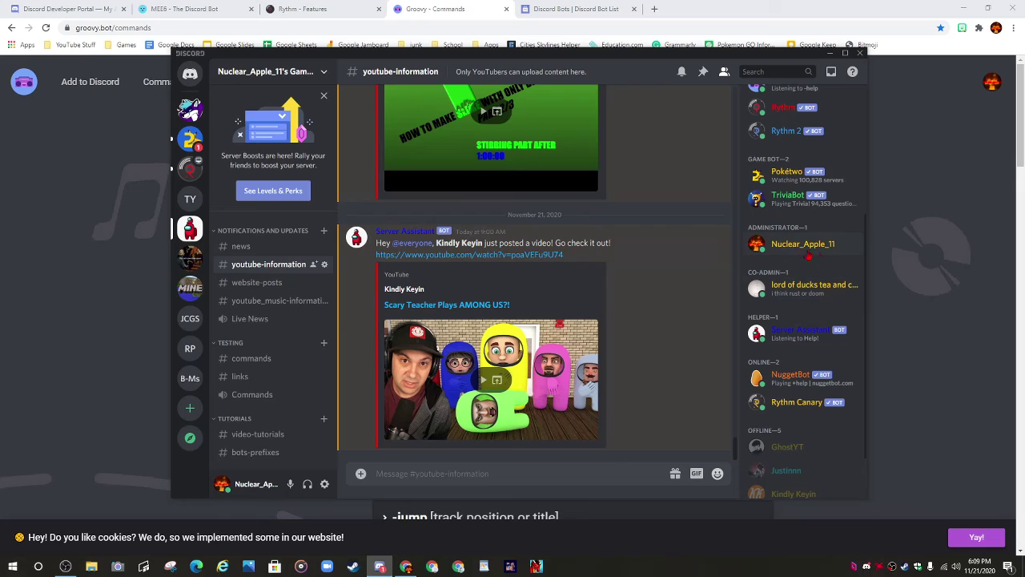